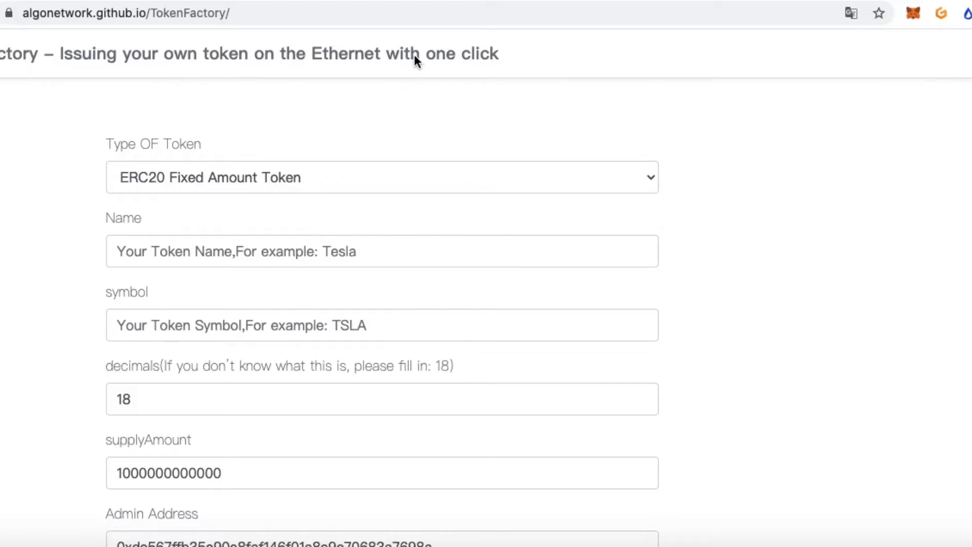
Step: Point out the one-click tagline, then list the seven token types, keeping ERC20 Fixed Amount Token
{"action": "left_click_drag", "start_coordinate": [506, 56], "coordinate": [249, 56]}
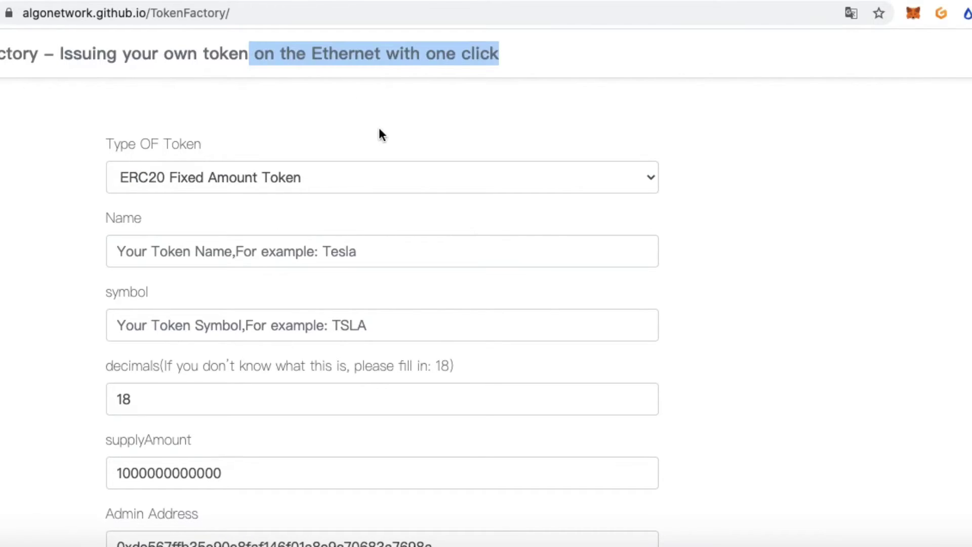
{"action": "left_click", "coordinate": [379, 130]}
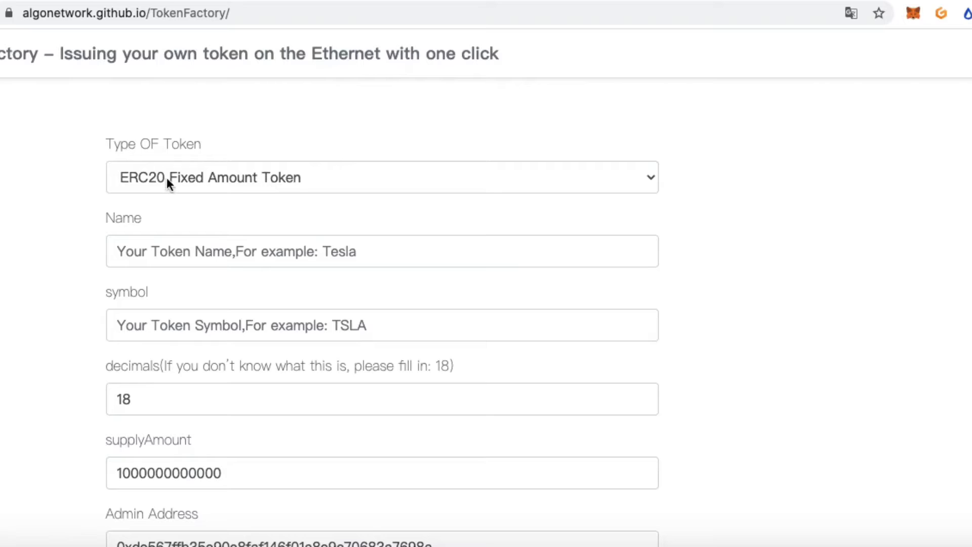
{"action": "left_click", "coordinate": [298, 183]}
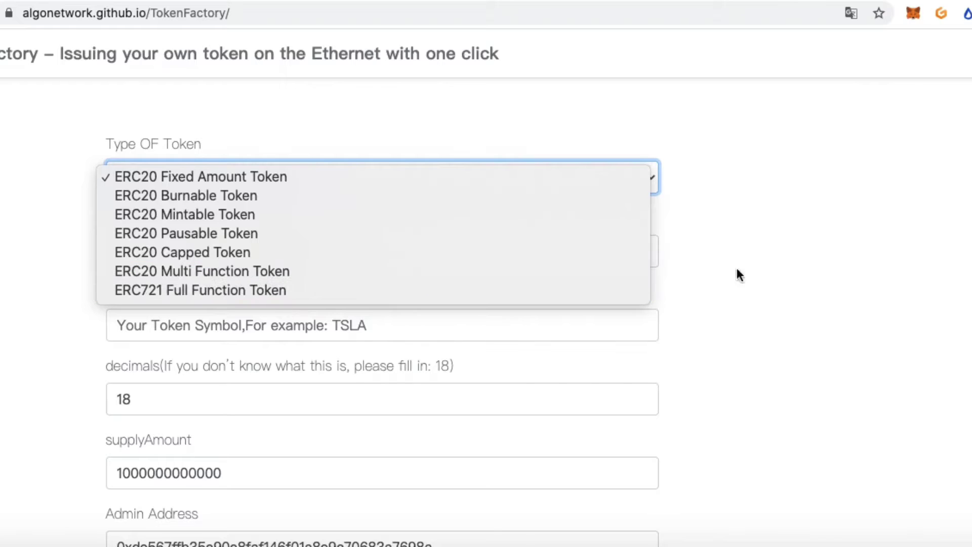
Step: Name the Fixed Amount token 'Apple' with symbol 'AAPL', leaving decimals untouched
{"action": "left_click", "coordinate": [769, 273]}
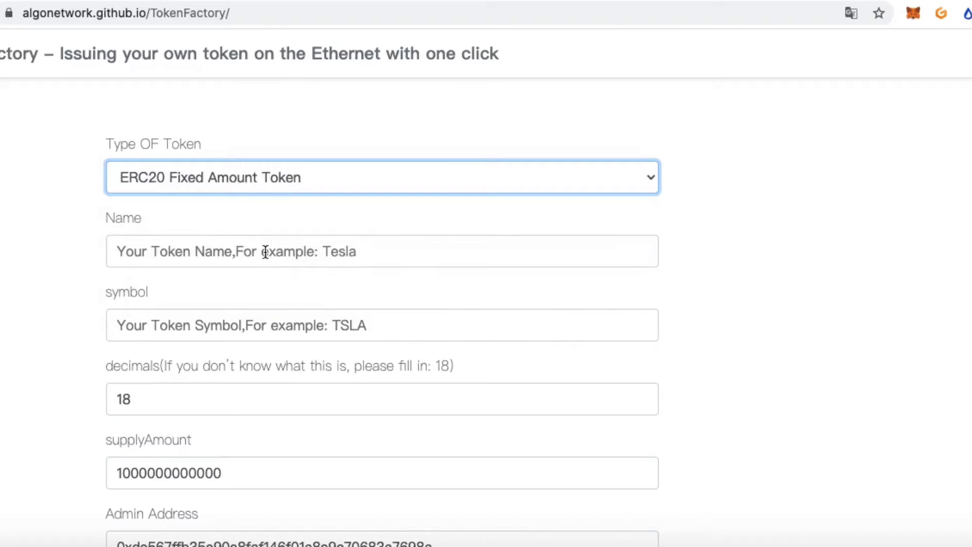
{"action": "left_click_drag", "start_coordinate": [106, 217], "coordinate": [133, 216]}
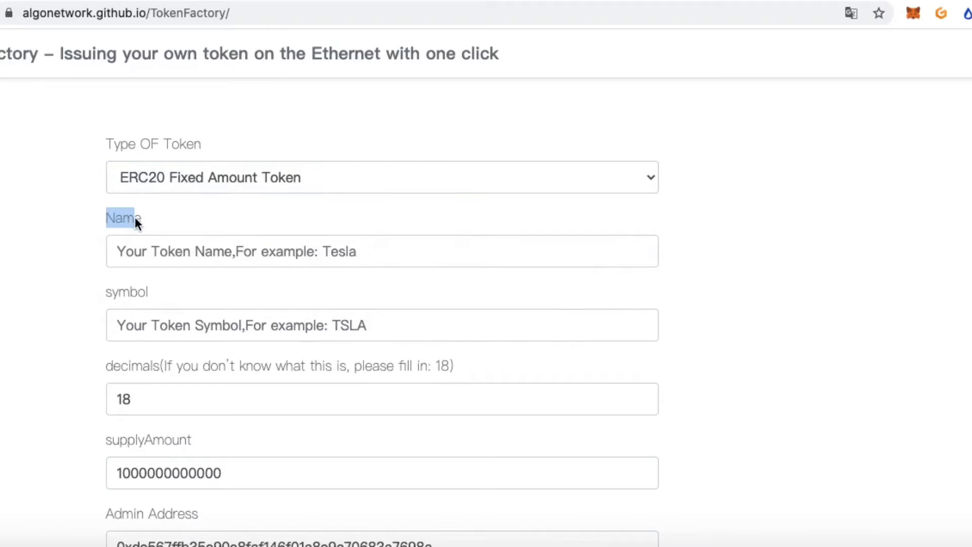
{"action": "left_click", "coordinate": [180, 256]}
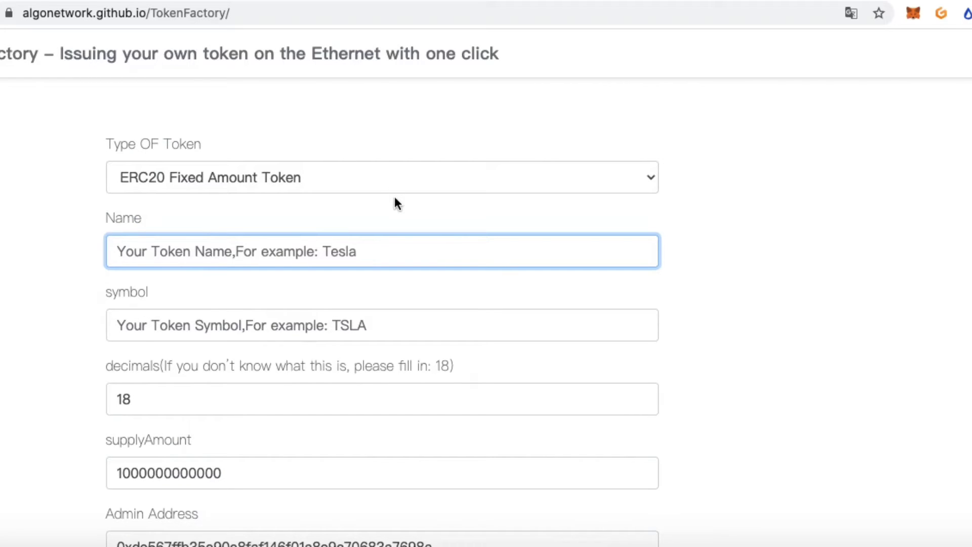
{"action": "type", "text": "Apple"}
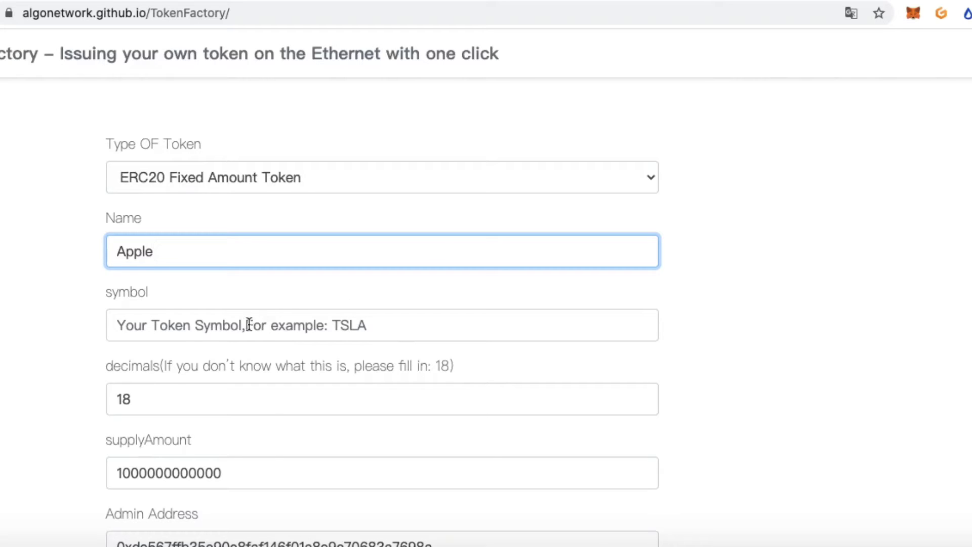
{"action": "left_click", "coordinate": [194, 322]}
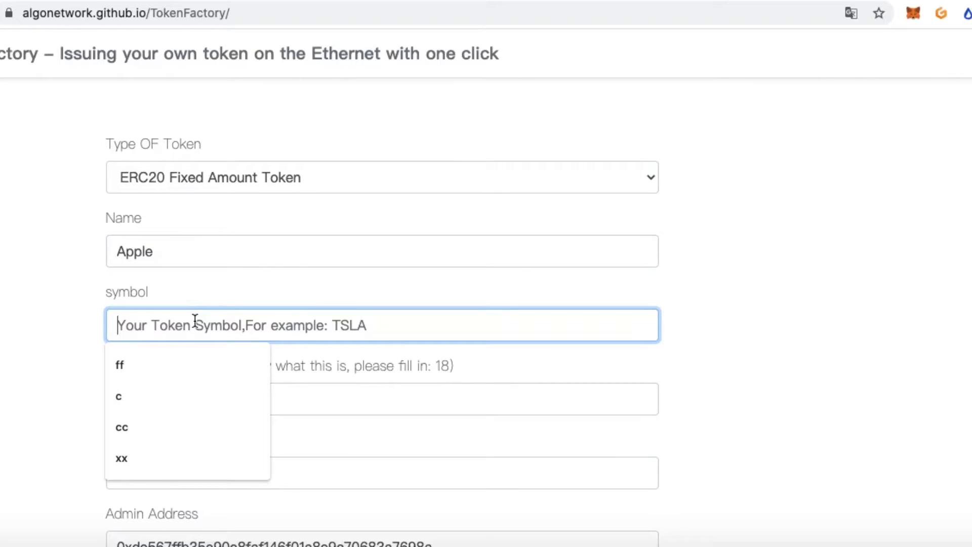
{"action": "type", "text": "AAPL"}
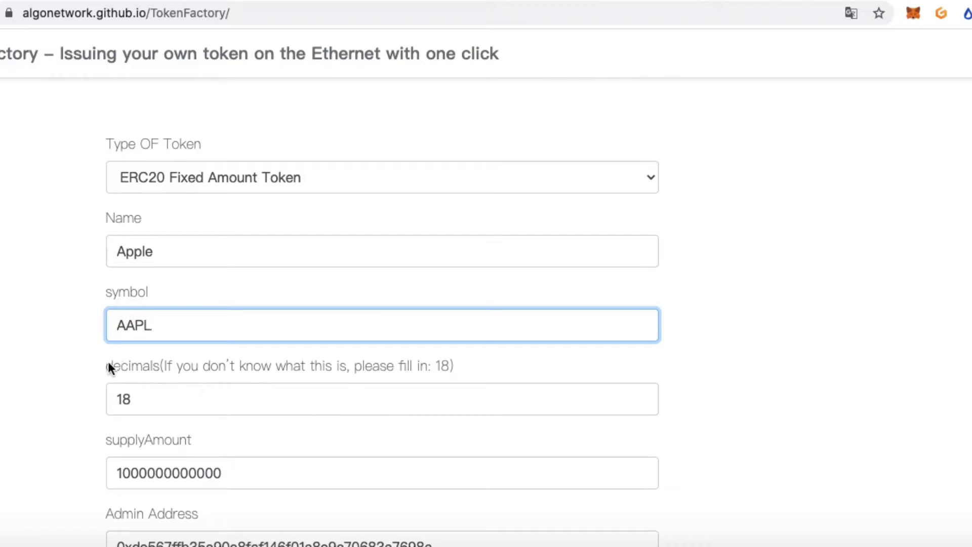
{"action": "left_click_drag", "start_coordinate": [107, 364], "coordinate": [165, 364]}
{"action": "left_click", "coordinate": [259, 369]}
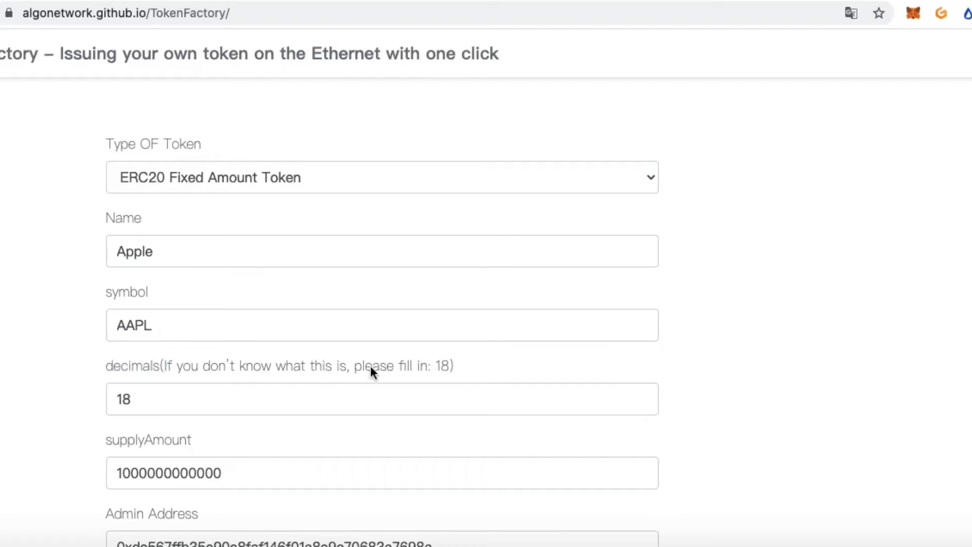
{"action": "left_click", "coordinate": [247, 405]}
{"action": "left_click", "coordinate": [38, 429]}
{"action": "scroll", "coordinate": [101, 405], "scroll_direction": "down", "scroll_amount": 2}
{"action": "left_click_drag", "start_coordinate": [198, 363], "coordinate": [91, 365]}
{"action": "left_click", "coordinate": [232, 351]}
{"action": "left_click", "coordinate": [242, 383]}
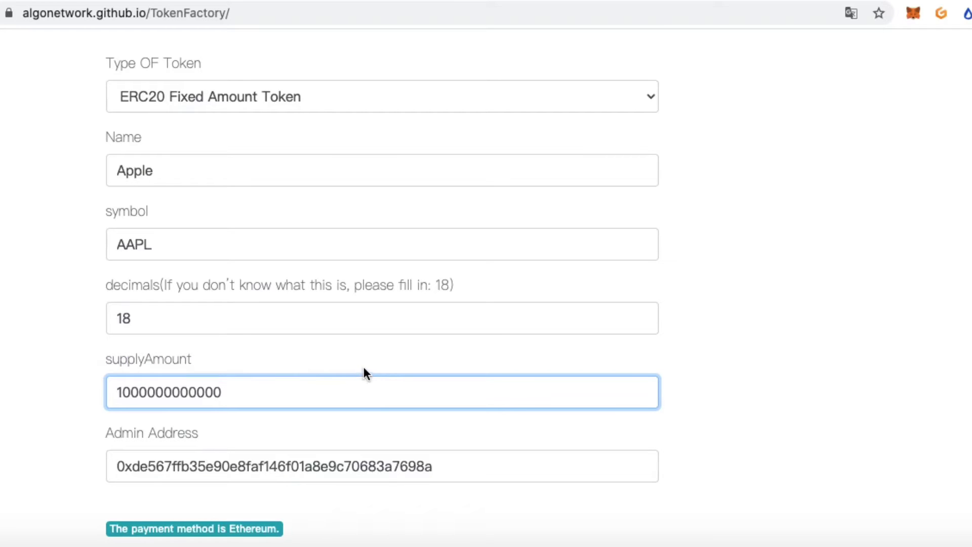
{"action": "type", "text": "2"}
{"action": "key", "text": "BackSpace"}
{"action": "type", "text": "00"}
{"action": "key", "text": "BackSpace"}
{"action": "key", "text": "BackSpace"}
{"action": "key", "text": "BackSpace"}
{"action": "left_click", "coordinate": [55, 427]}
Step: Check that the Admin Address field holds the wallet address
{"action": "scroll", "coordinate": [66, 415], "scroll_direction": "down", "scroll_amount": 3}
{"action": "left_click_drag", "start_coordinate": [107, 298], "coordinate": [204, 298]}
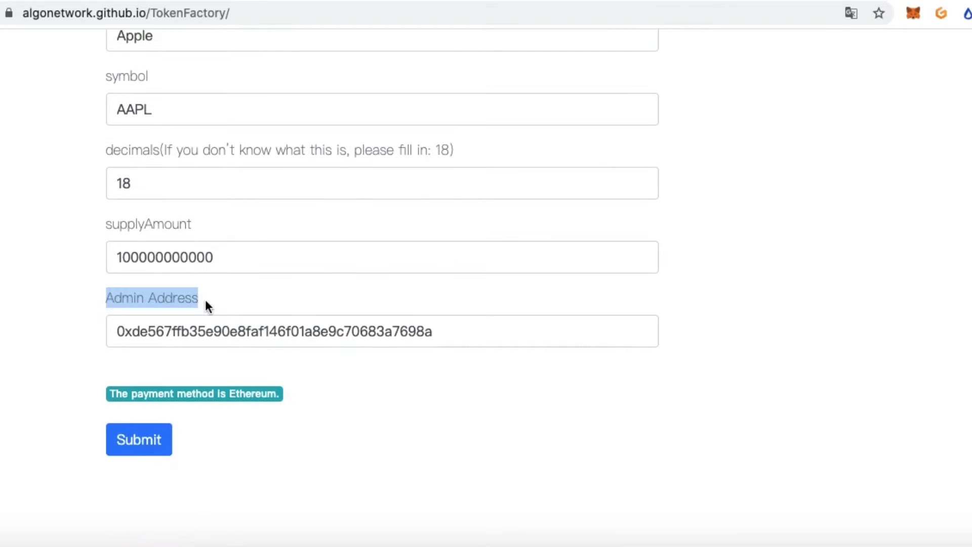
{"action": "left_click", "coordinate": [95, 337]}
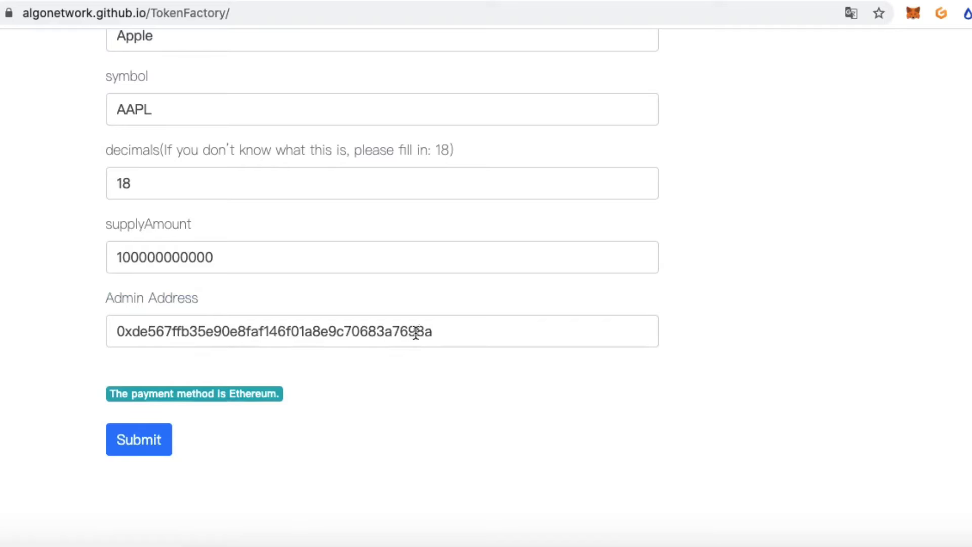
{"action": "left_click_drag", "start_coordinate": [394, 332], "coordinate": [614, 345]}
{"action": "left_click", "coordinate": [738, 361]}
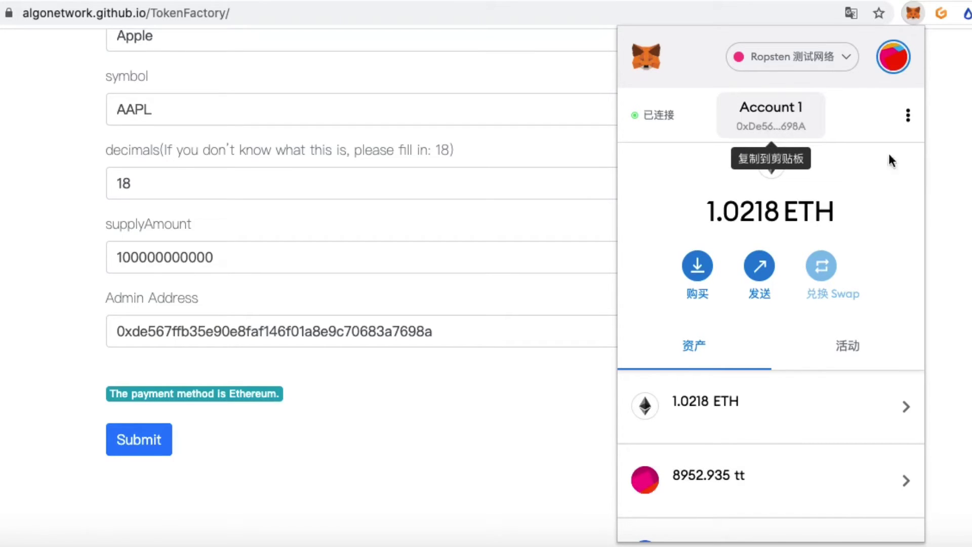
Step: Close the wallet panel and submit the AAPL token form for deployment
{"action": "left_click", "coordinate": [970, 238]}
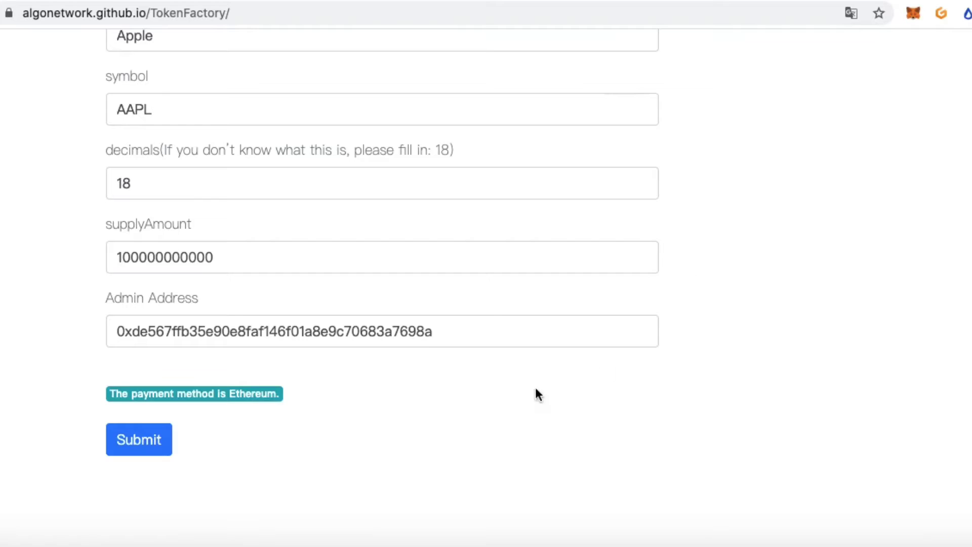
{"action": "left_click_drag", "start_coordinate": [268, 393], "coordinate": [206, 393]}
{"action": "left_click", "coordinate": [384, 423]}
{"action": "scroll", "coordinate": [31, 395], "scroll_direction": "up", "scroll_amount": 5}
{"action": "scroll", "coordinate": [56, 469], "scroll_direction": "down", "scroll_amount": 8}
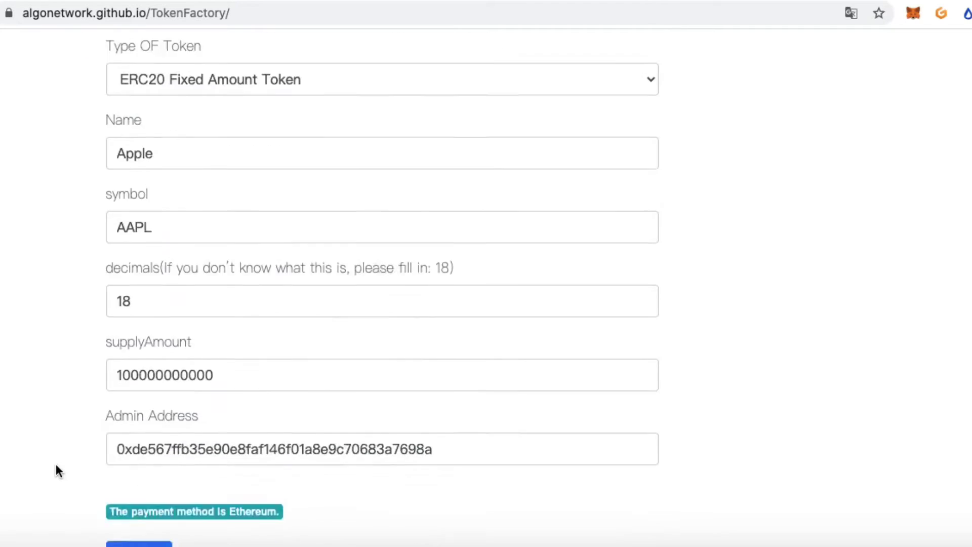
{"action": "left_click", "coordinate": [141, 330]}
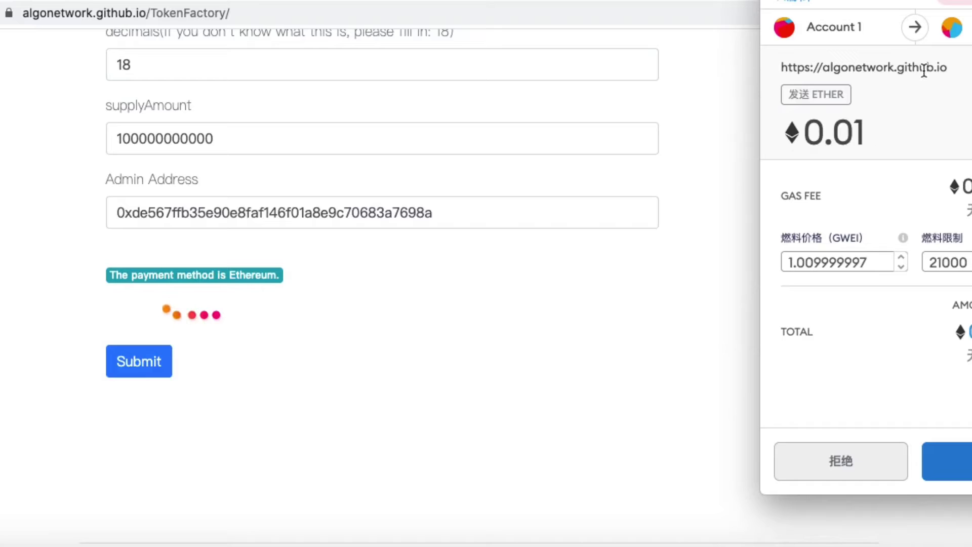
Step: Confirm both the 0.01 ETH service payment and the AAPL contract deployment in MetaMask
{"action": "left_click", "coordinate": [968, 466]}
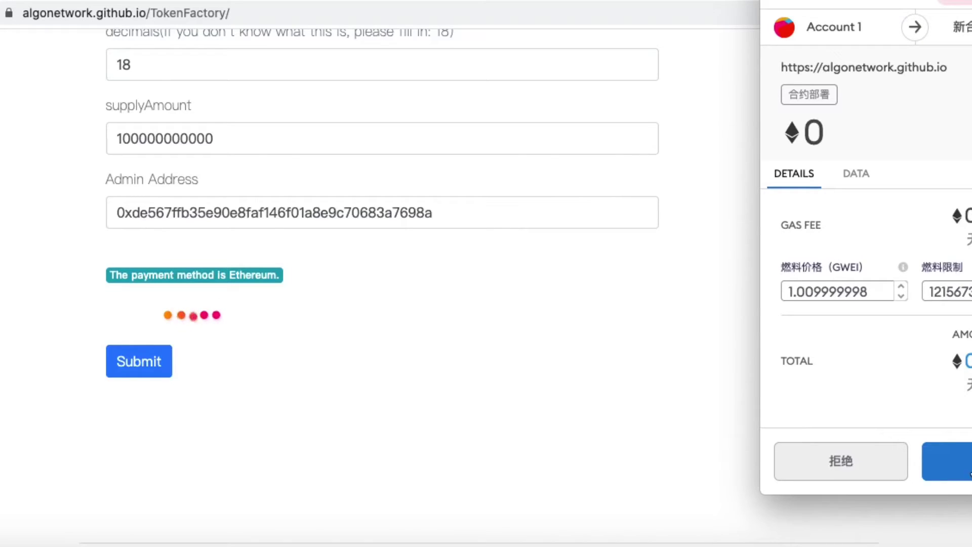
{"action": "left_click", "coordinate": [968, 466]}
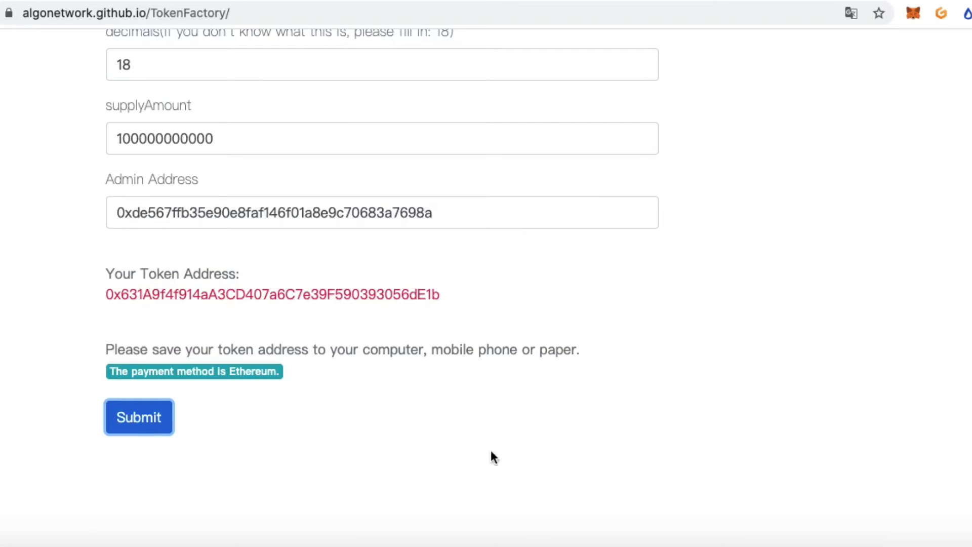
Step: Copy the new token's contract address and view it on Ropsten Etherscan beside MetaMask's asset list
{"action": "double_click", "coordinate": [385, 293]}
{"action": "key", "text": "super+c"}
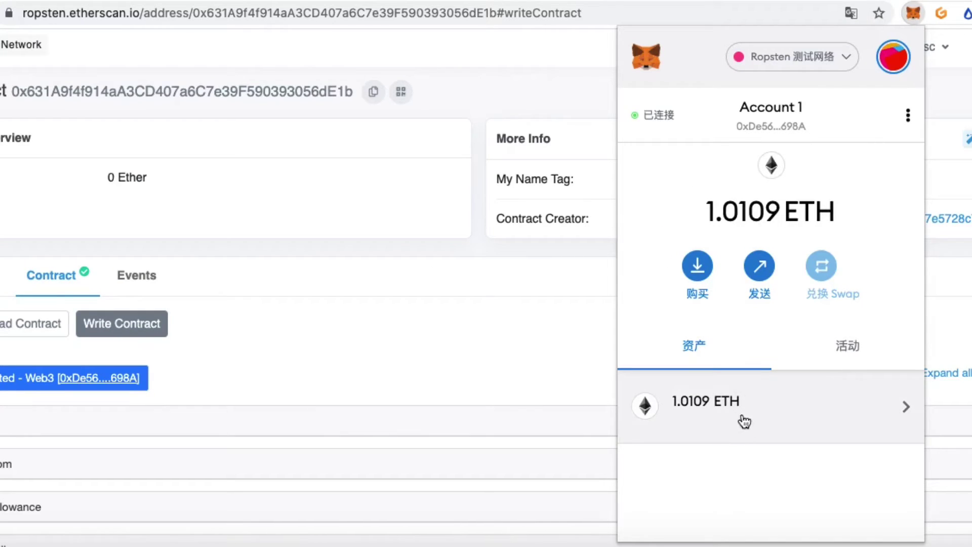
{"action": "scroll", "coordinate": [742, 435], "scroll_direction": "down", "scroll_amount": 5}
{"action": "scroll", "coordinate": [745, 432], "scroll_direction": "down", "scroll_amount": 10}
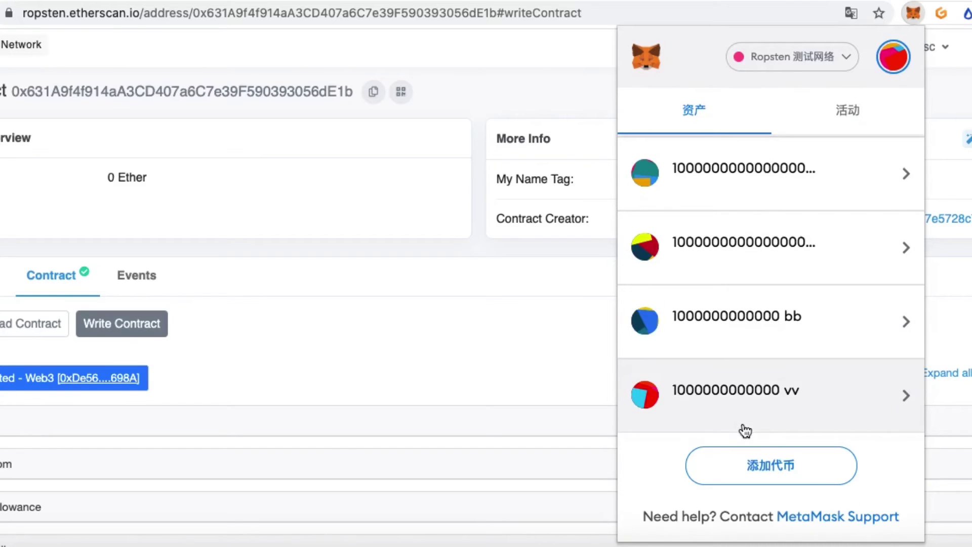
Step: Add the AAPL token to MetaMask Account 1 using the pasted contract address
{"action": "left_click", "coordinate": [767, 473]}
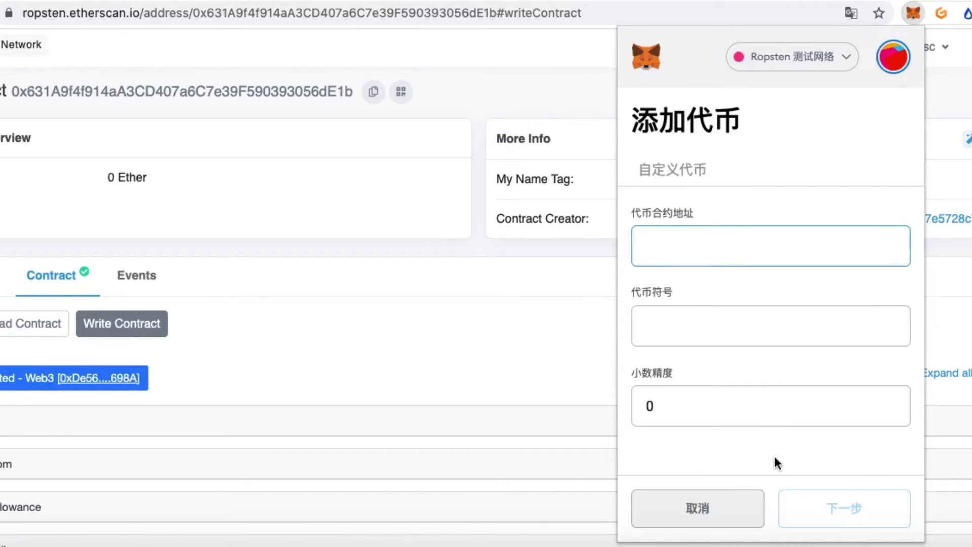
{"action": "key", "text": "super+v"}
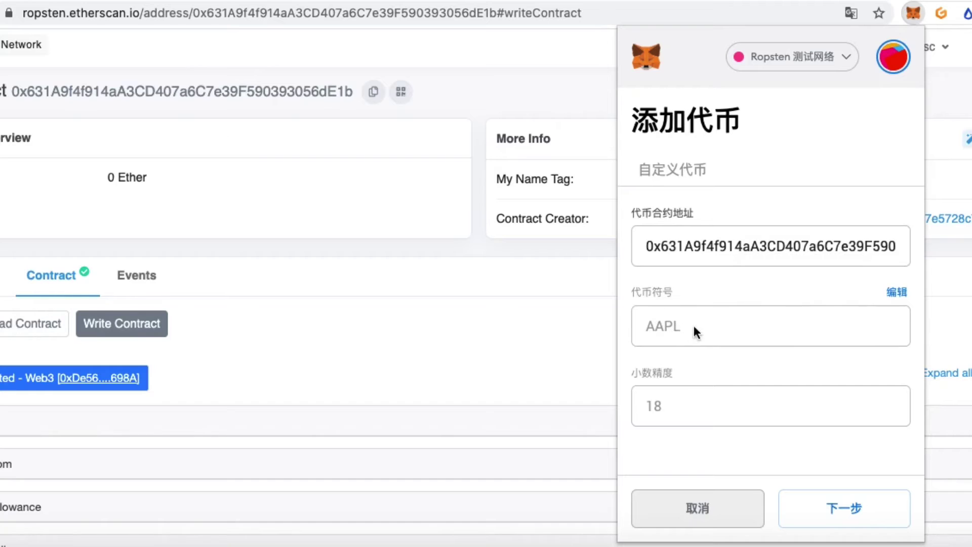
{"action": "left_click", "coordinate": [833, 506]}
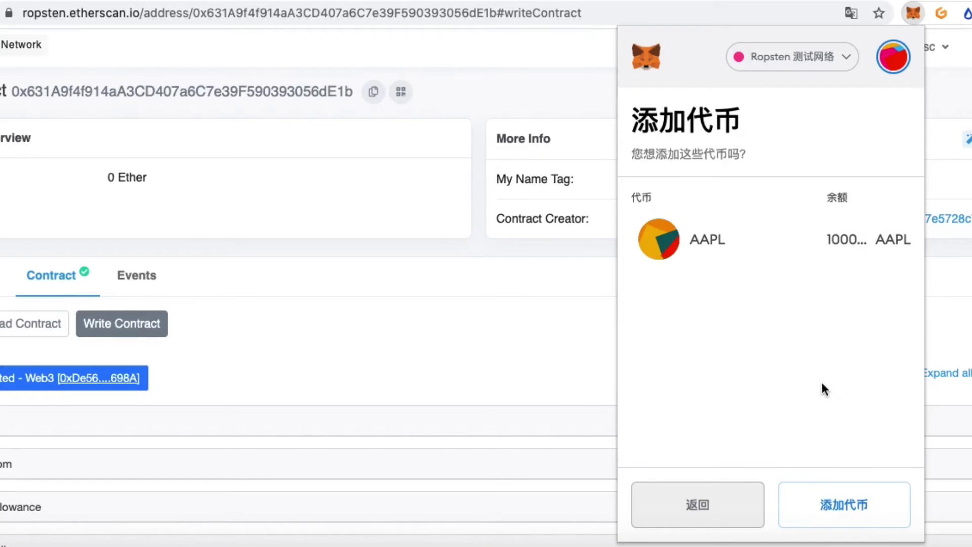
{"action": "left_click", "coordinate": [860, 502]}
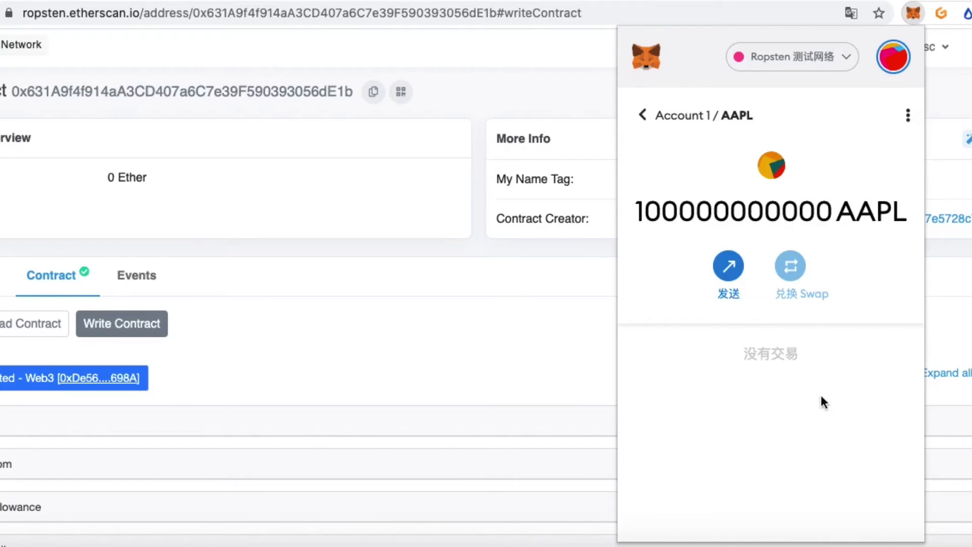
{"action": "left_click_drag", "start_coordinate": [832, 210], "coordinate": [639, 212]}
{"action": "left_click", "coordinate": [755, 212]}
{"action": "left_click_drag", "start_coordinate": [637, 213], "coordinate": [811, 215]}
{"action": "left_click", "coordinate": [880, 211]}
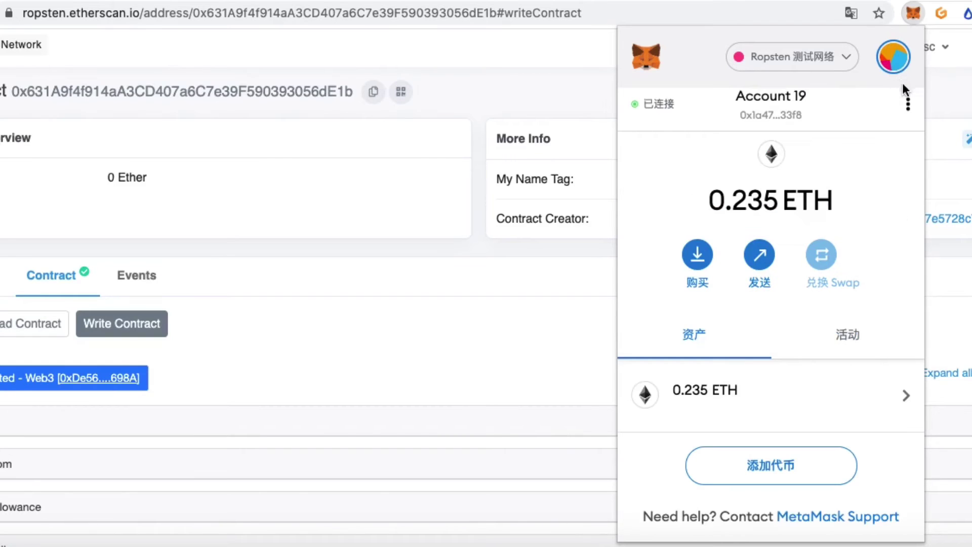
Step: Switch to Account 18, connect it to ropsten.etherscan.io, and copy its address
{"action": "left_click", "coordinate": [893, 58]}
{"action": "scroll", "coordinate": [784, 253], "scroll_direction": "down", "scroll_amount": 10}
{"action": "left_click", "coordinate": [782, 247]}
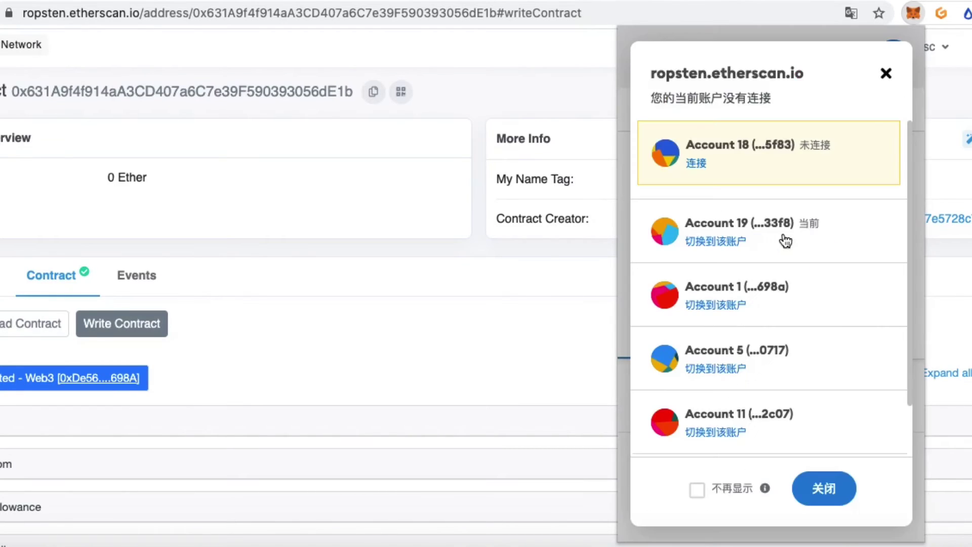
{"action": "left_click", "coordinate": [698, 166]}
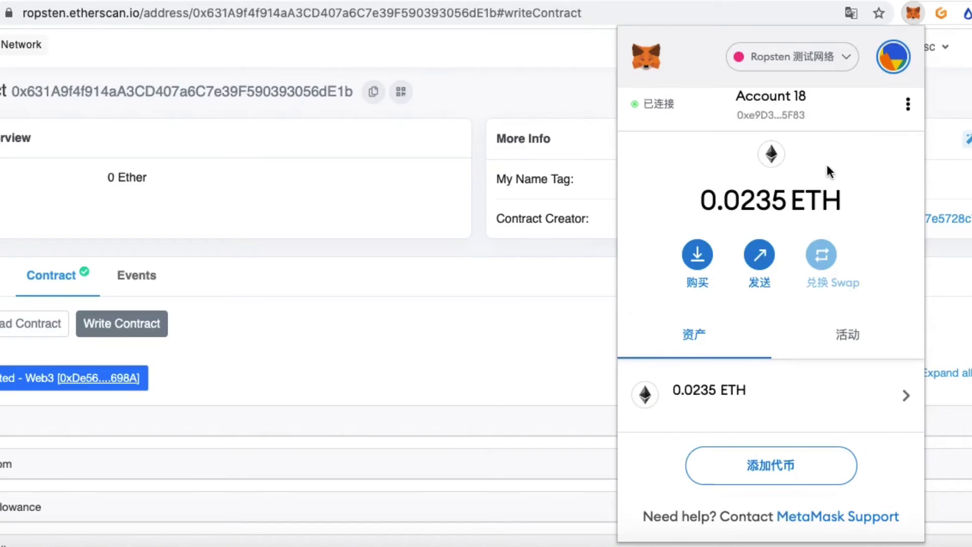
{"action": "left_click", "coordinate": [800, 118]}
Step: Switch back to Account 1 and scroll to its AAPL token
{"action": "left_click", "coordinate": [893, 55]}
{"action": "left_click", "coordinate": [772, 196]}
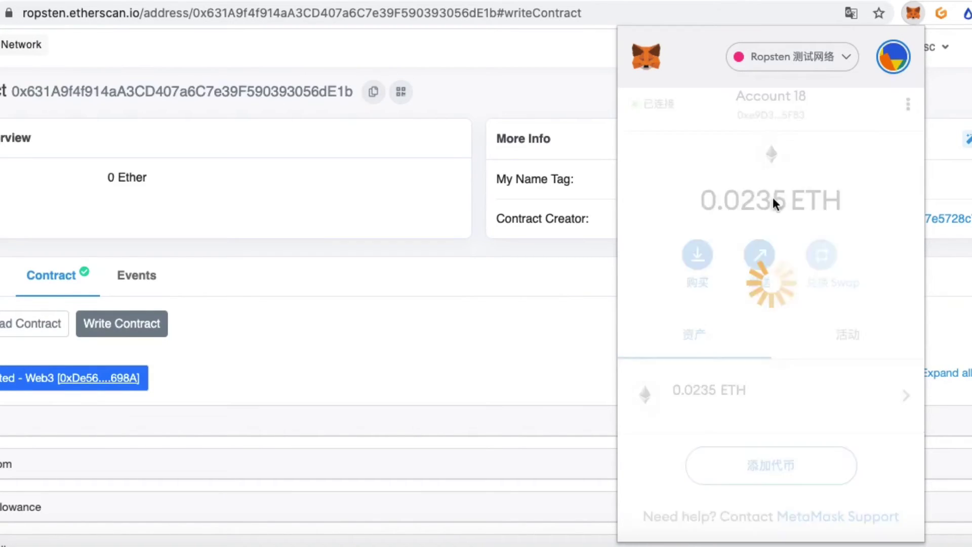
{"action": "scroll", "coordinate": [830, 375], "scroll_direction": "down", "scroll_amount": 5}
{"action": "scroll", "coordinate": [830, 382], "scroll_direction": "down", "scroll_amount": 5}
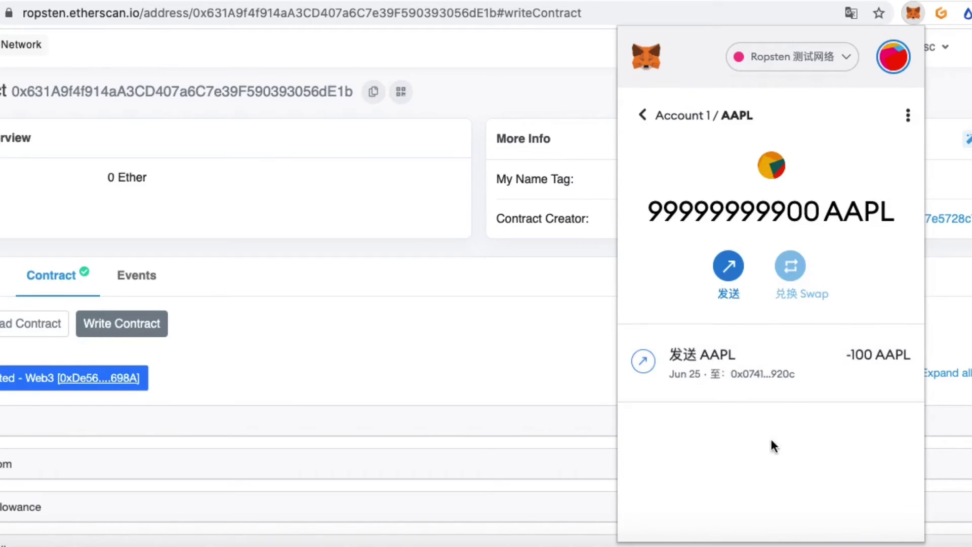
Step: Send 200 AAPL from Account 1 to Account 18's pasted address and confirm the transfer
{"action": "left_click", "coordinate": [729, 267]}
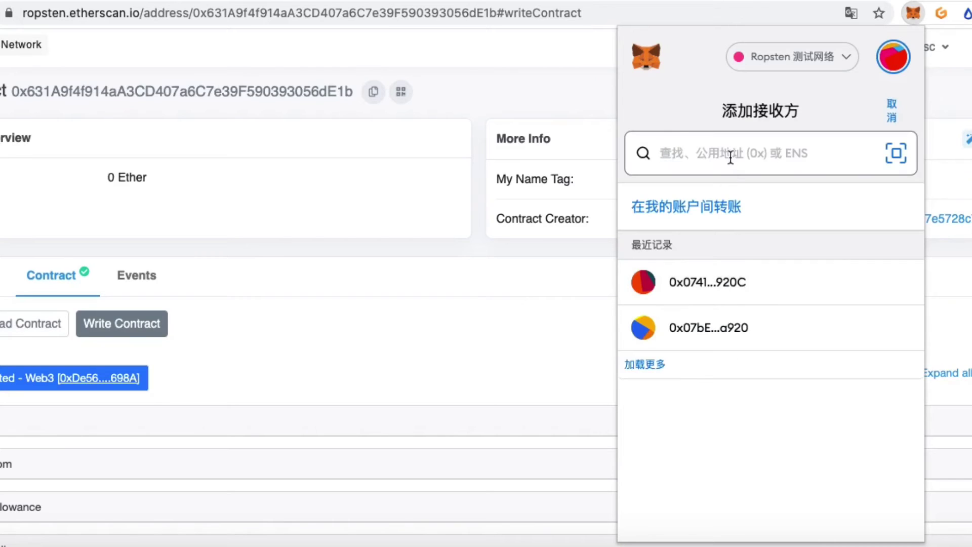
{"action": "key", "text": "super+v"}
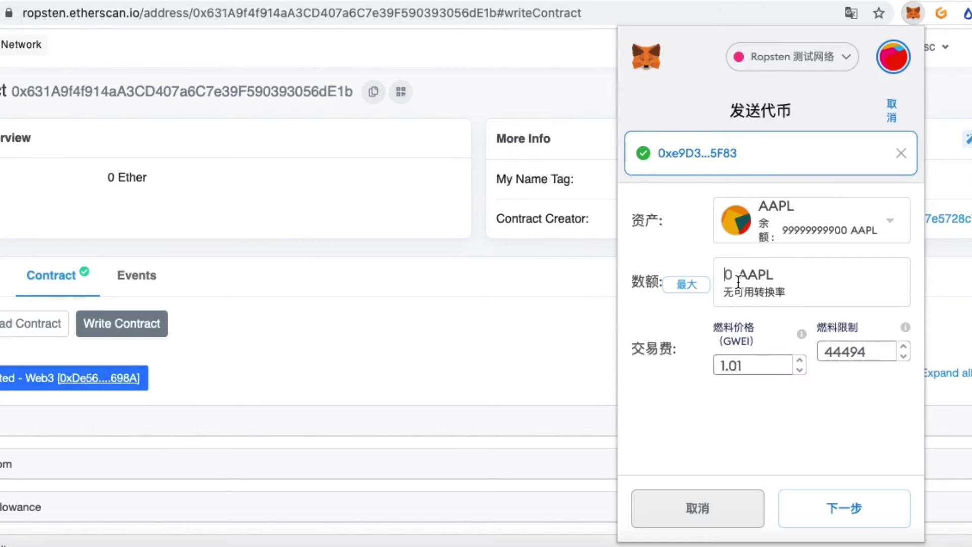
{"action": "double_click", "coordinate": [736, 276]}
{"action": "type", "text": "200"}
{"action": "left_click", "coordinate": [856, 506]}
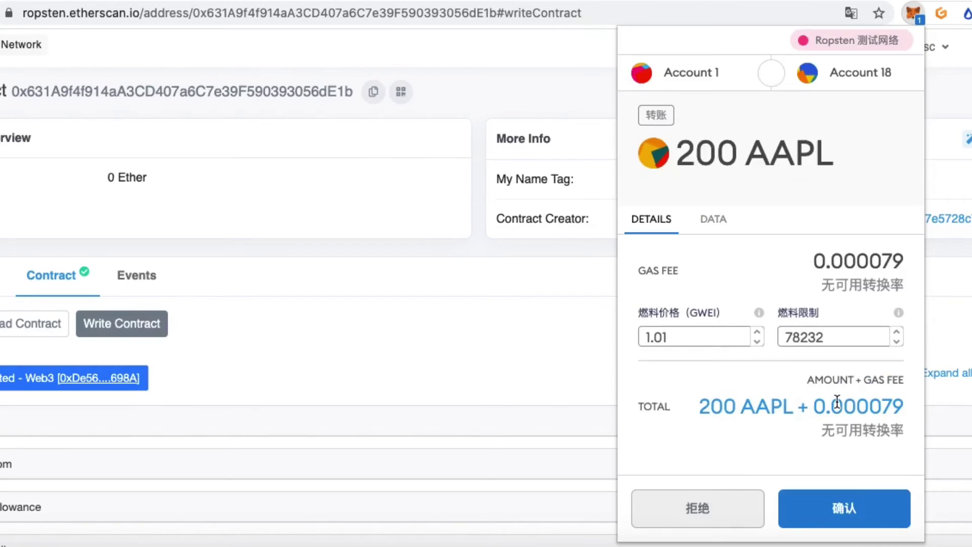
{"action": "left_click", "coordinate": [855, 504]}
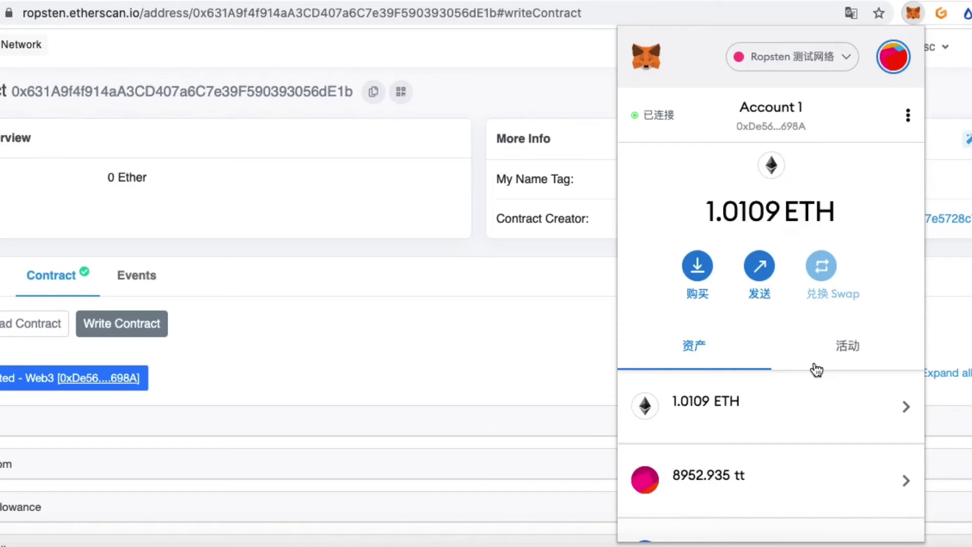
Step: Open Account 1's AAPL page and inspect the pending 200 AAPL send to Account 18
{"action": "scroll", "coordinate": [818, 382], "scroll_direction": "down", "scroll_amount": 15}
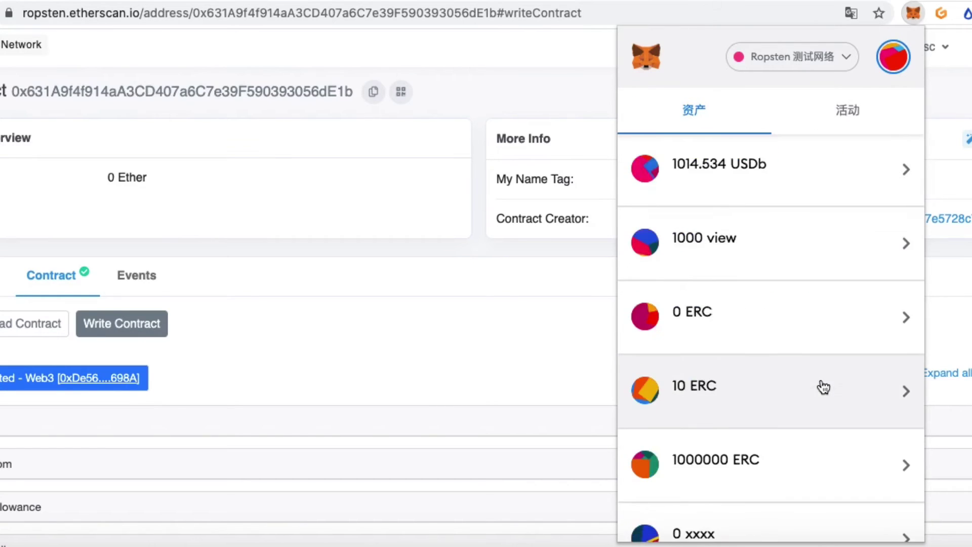
{"action": "left_click", "coordinate": [788, 407]}
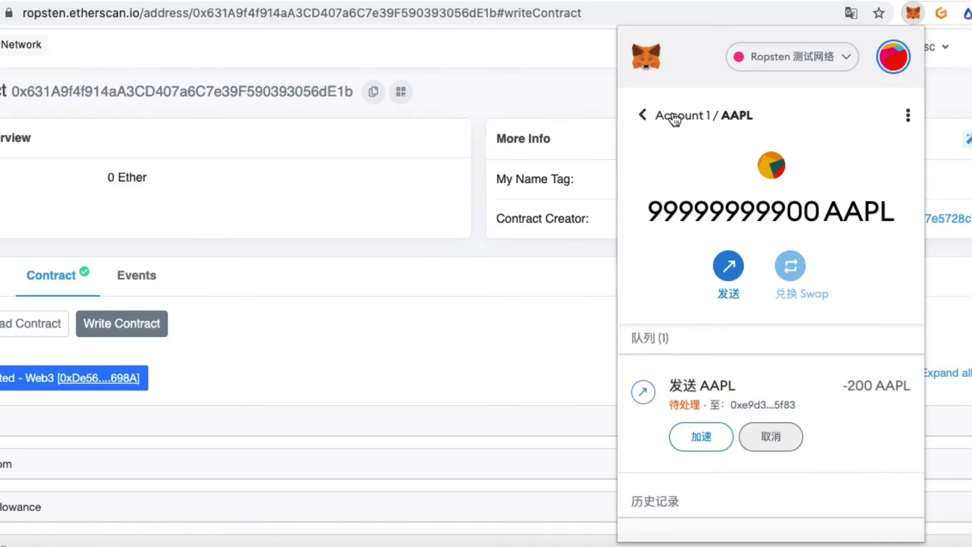
{"action": "left_click", "coordinate": [848, 408]}
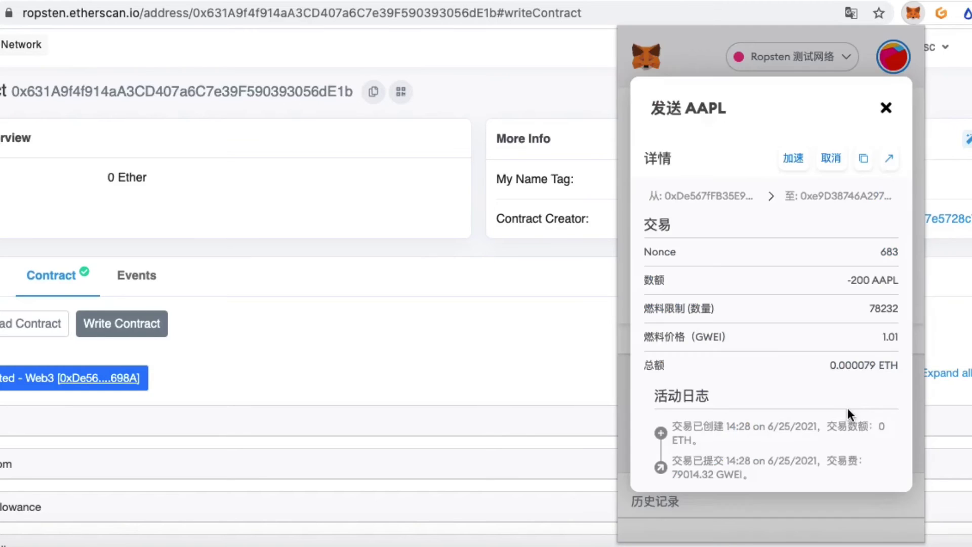
{"action": "left_click", "coordinate": [886, 111]}
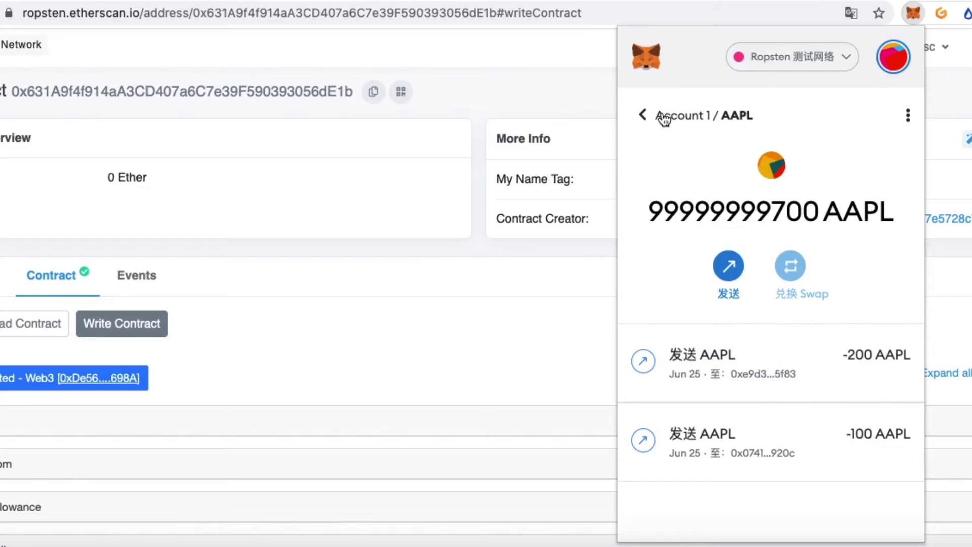
Step: Return to Account 1's main wallet view and bring up the account list
{"action": "left_click", "coordinate": [642, 115]}
{"action": "left_click", "coordinate": [893, 56]}
{"action": "scroll", "coordinate": [808, 253], "scroll_direction": "down", "scroll_amount": 5}
{"action": "scroll", "coordinate": [808, 263], "scroll_direction": "down", "scroll_amount": 10}
Step: Switch MetaMask to Account 18 and copy the AAPL token contract address
{"action": "left_click", "coordinate": [808, 263]}
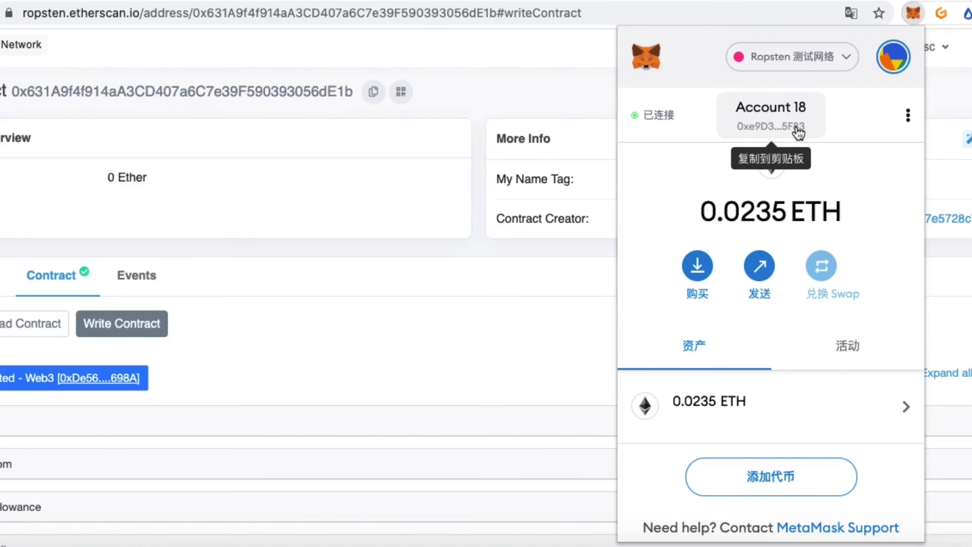
{"action": "left_click", "coordinate": [772, 475]}
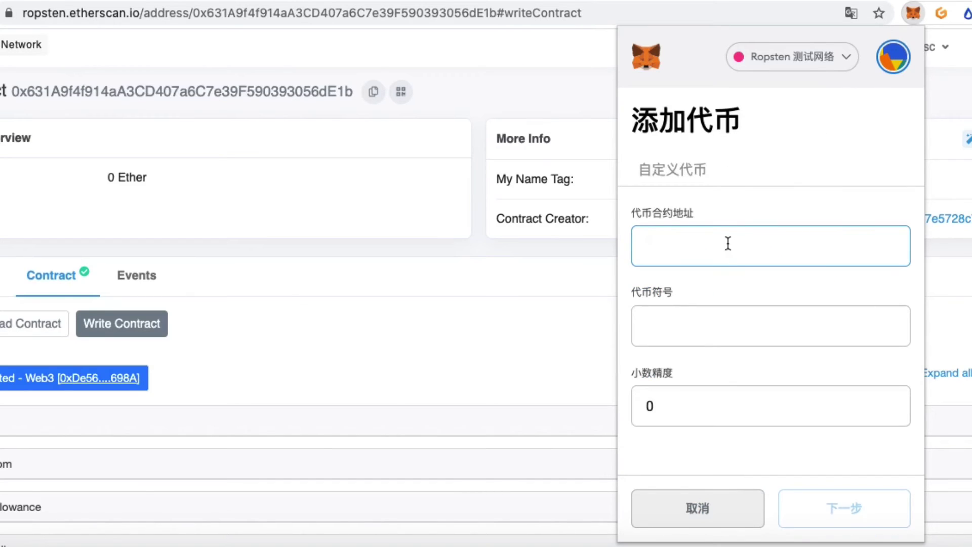
{"action": "left_click", "coordinate": [270, 300]}
{"action": "left_click", "coordinate": [373, 92]}
{"action": "left_click", "coordinate": [912, 13]}
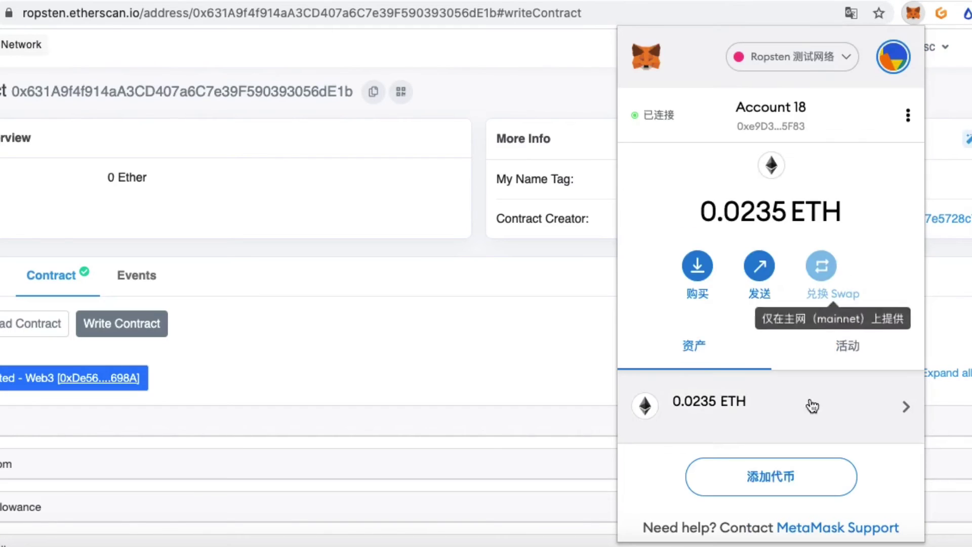
Step: Add the AAPL token to Account 18 by its contract address and confirm the 200 AAPL balance
{"action": "left_click", "coordinate": [762, 478]}
{"action": "key", "text": "super+v"}
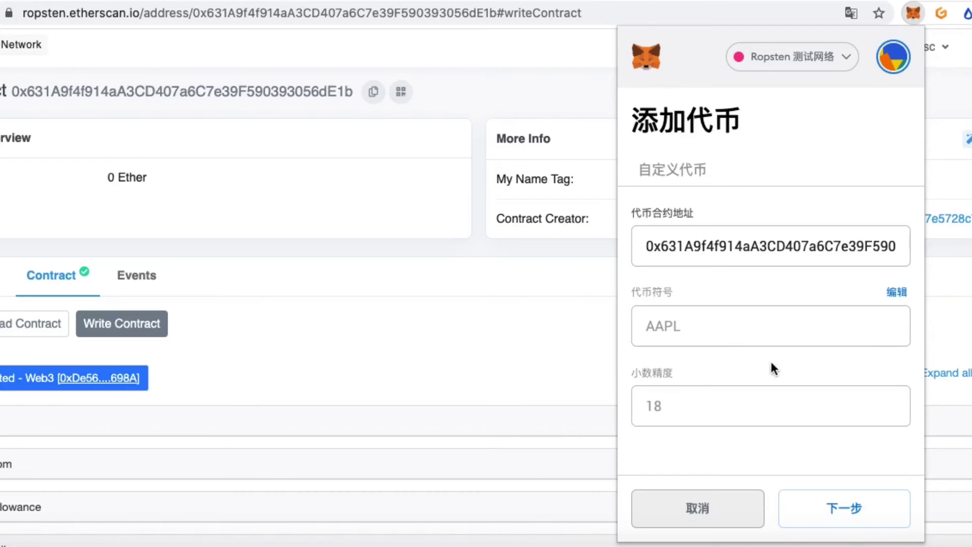
{"action": "left_click", "coordinate": [859, 507]}
{"action": "left_click", "coordinate": [859, 498]}
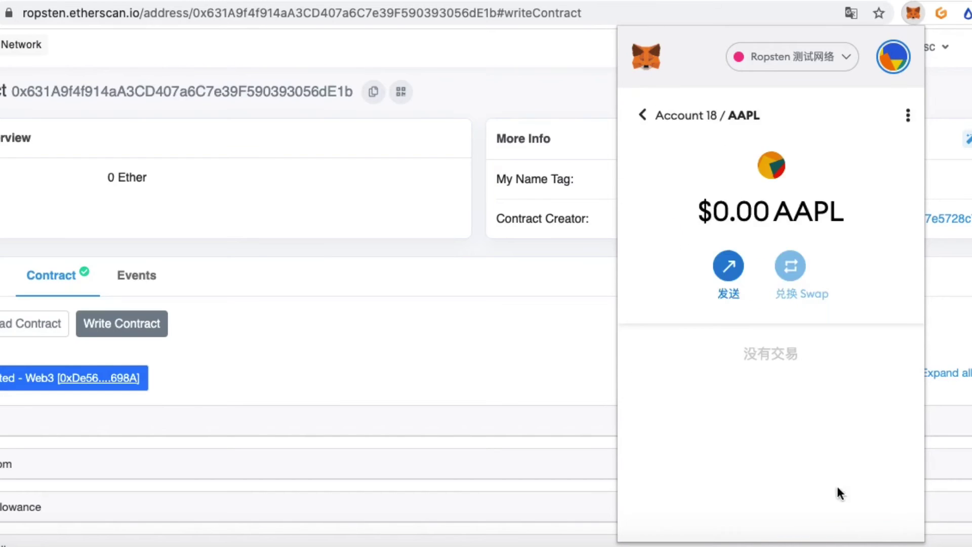
{"action": "left_click_drag", "start_coordinate": [715, 206], "coordinate": [786, 213]}
{"action": "left_click", "coordinate": [785, 213]}
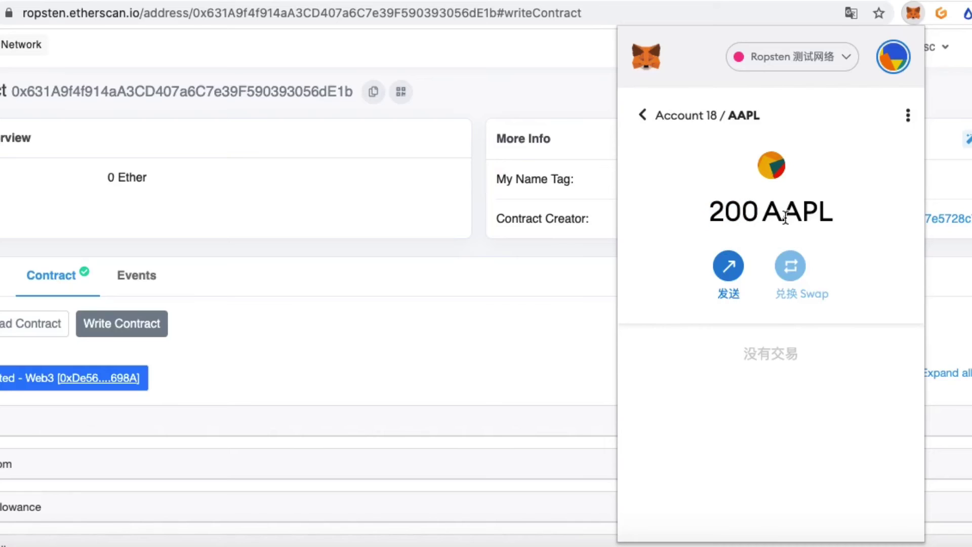
{"action": "left_click", "coordinate": [643, 115]}
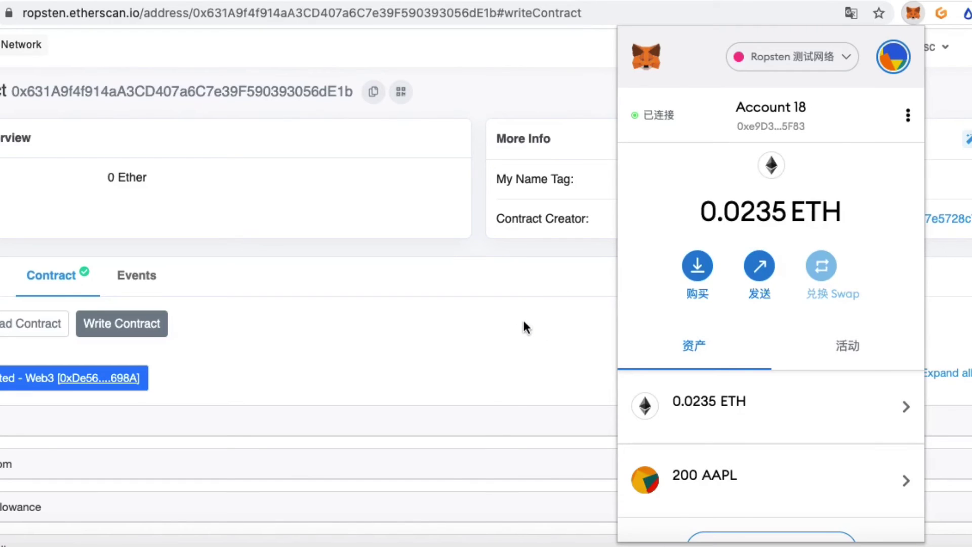
Step: Search Ropsten Etherscan for contract 0x631A9f4f914aA3CD407a6C7e39F590393056dE1b using the pasted address
{"action": "left_click", "coordinate": [477, 344]}
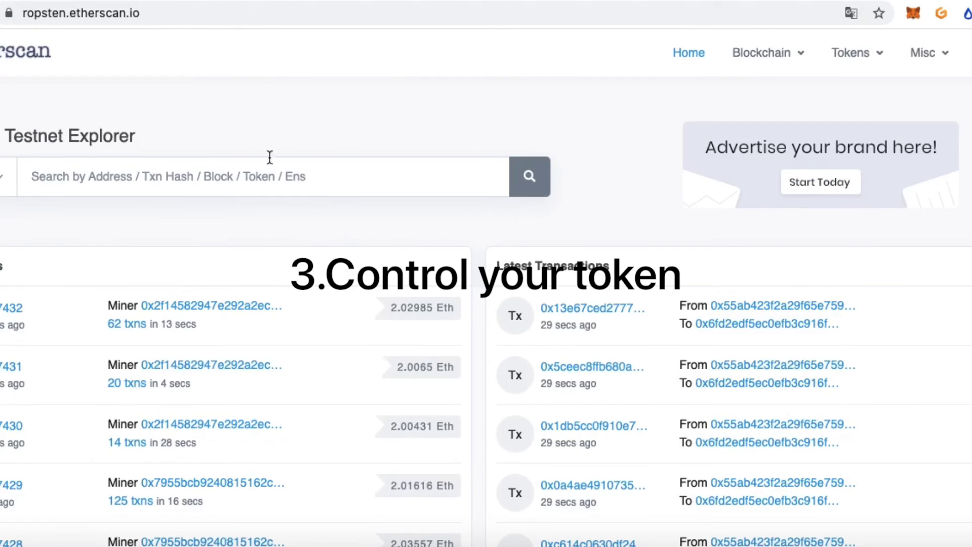
{"action": "left_click", "coordinate": [245, 175]}
{"action": "key", "text": "super+v"}
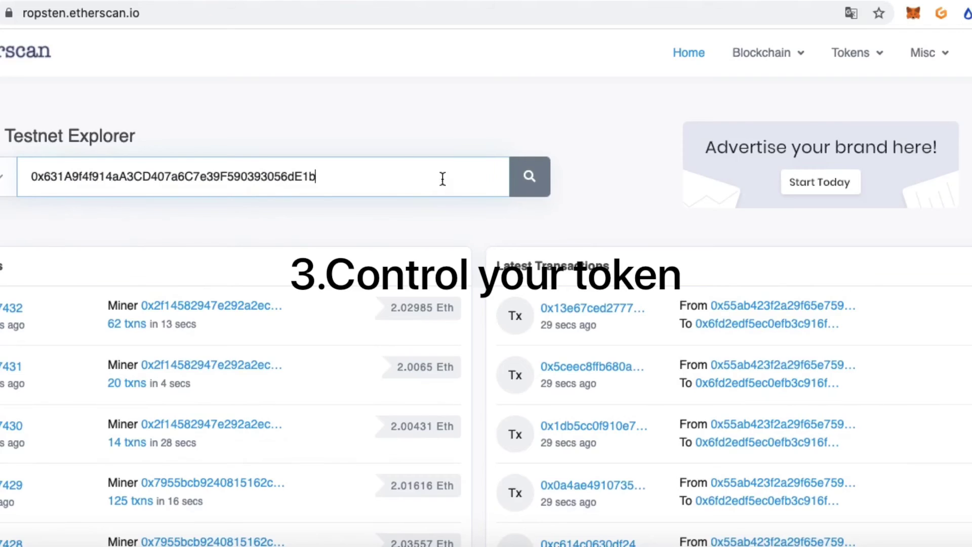
{"action": "left_click", "coordinate": [525, 178]}
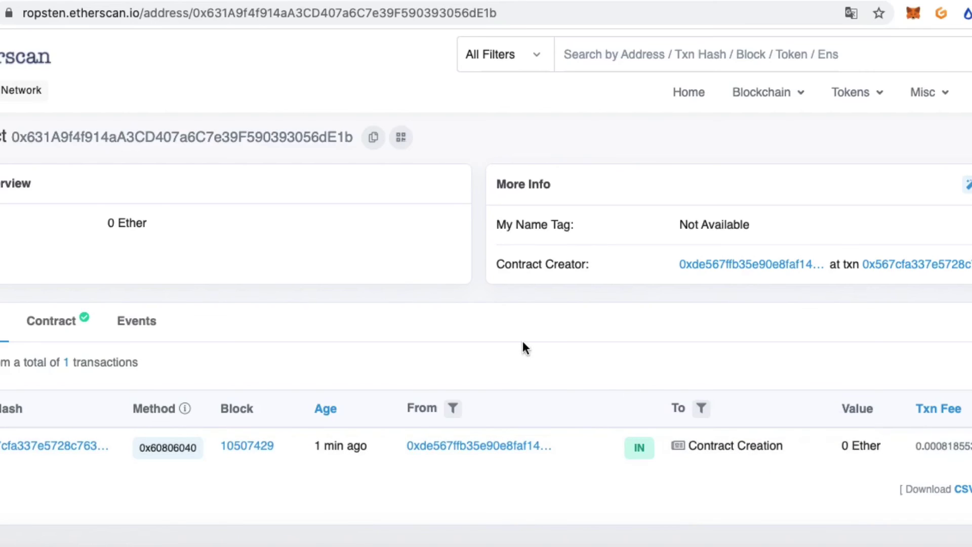
Step: Review the contract's verified ERC20FixedSupply source code, then switch to its Write Contract view
{"action": "left_click", "coordinate": [49, 326]}
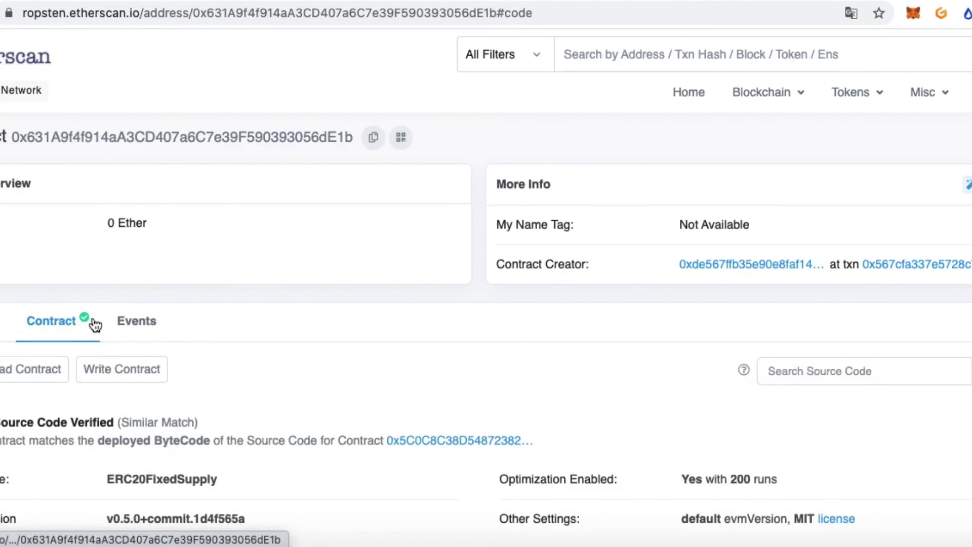
{"action": "scroll", "coordinate": [321, 289], "scroll_direction": "down", "scroll_amount": 2}
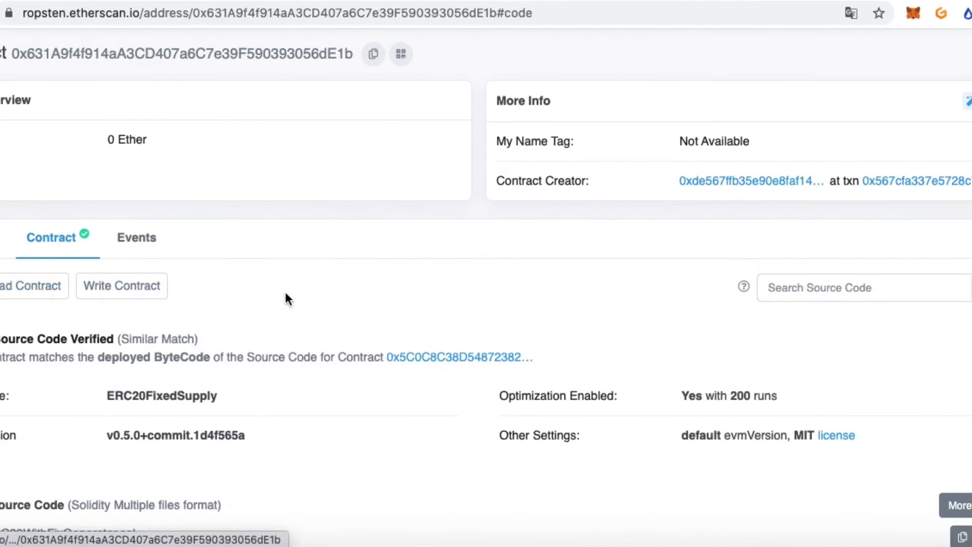
{"action": "scroll", "coordinate": [282, 294], "scroll_direction": "down", "scroll_amount": 1}
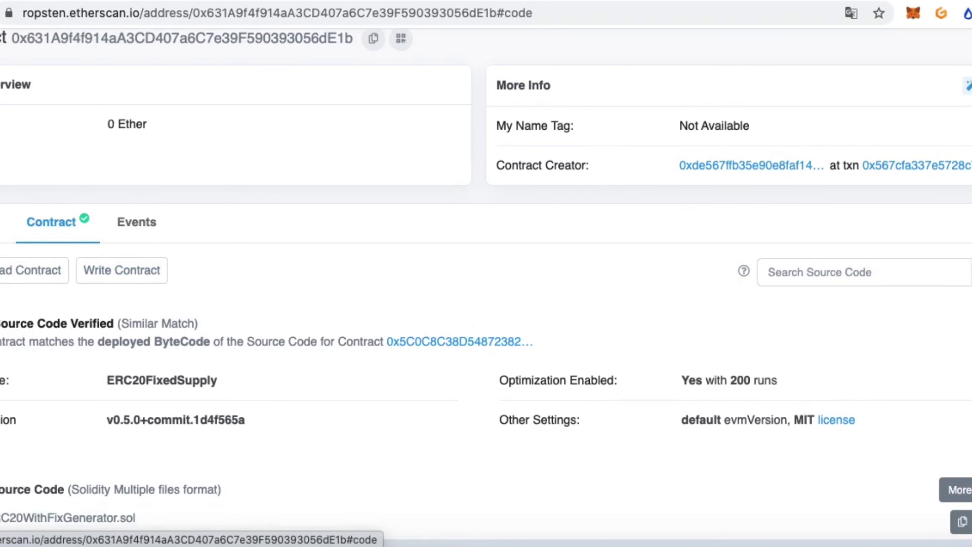
{"action": "scroll", "coordinate": [30, 312], "scroll_direction": "down", "scroll_amount": 5}
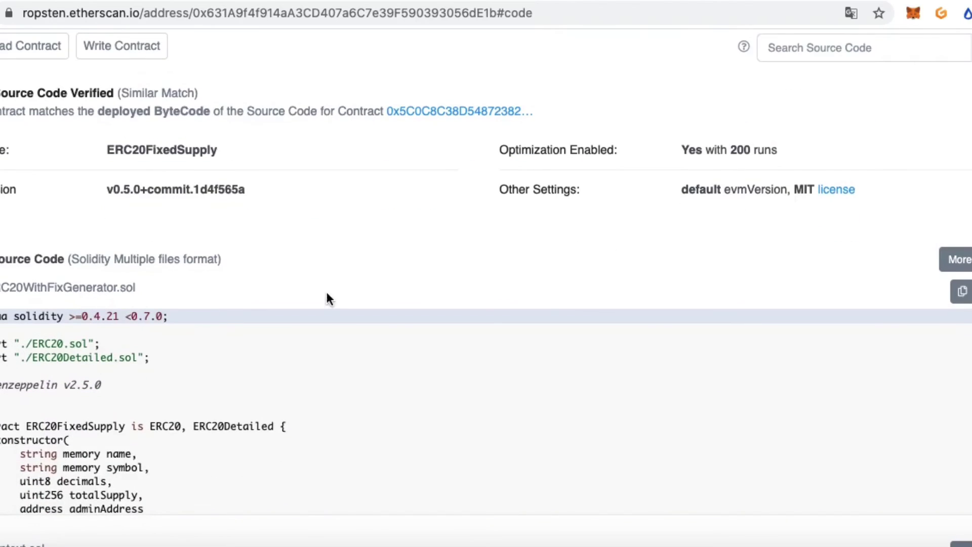
{"action": "scroll", "coordinate": [326, 293], "scroll_direction": "down", "scroll_amount": 12}
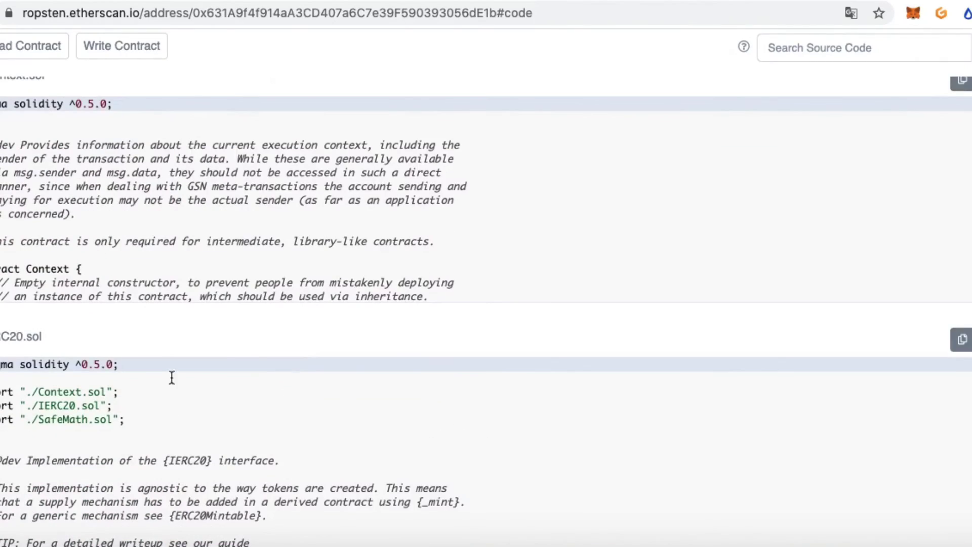
{"action": "scroll", "coordinate": [147, 355], "scroll_direction": "down", "scroll_amount": 3}
{"action": "scroll", "coordinate": [260, 379], "scroll_direction": "down", "scroll_amount": 5}
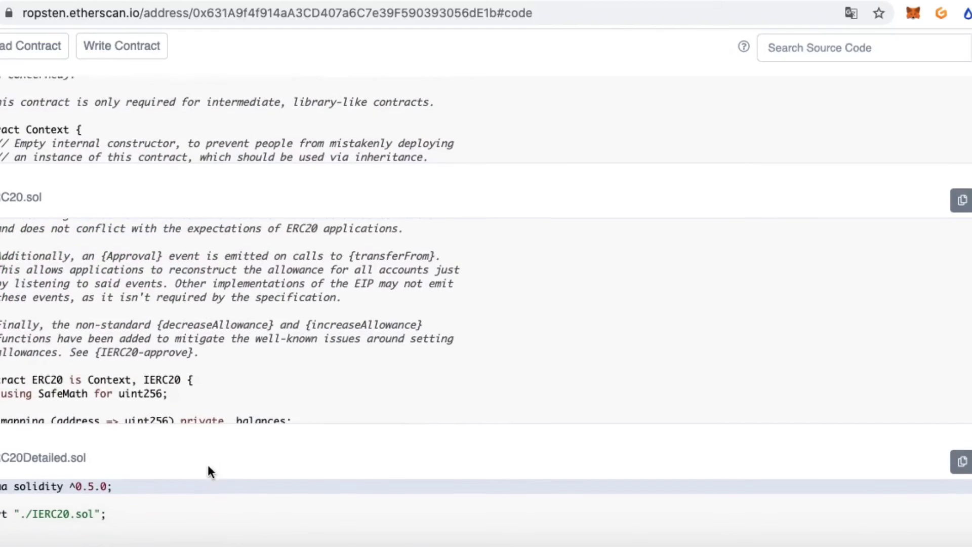
{"action": "scroll", "coordinate": [209, 455], "scroll_direction": "up", "scroll_amount": 15}
{"action": "scroll", "coordinate": [198, 445], "scroll_direction": "down", "scroll_amount": 2}
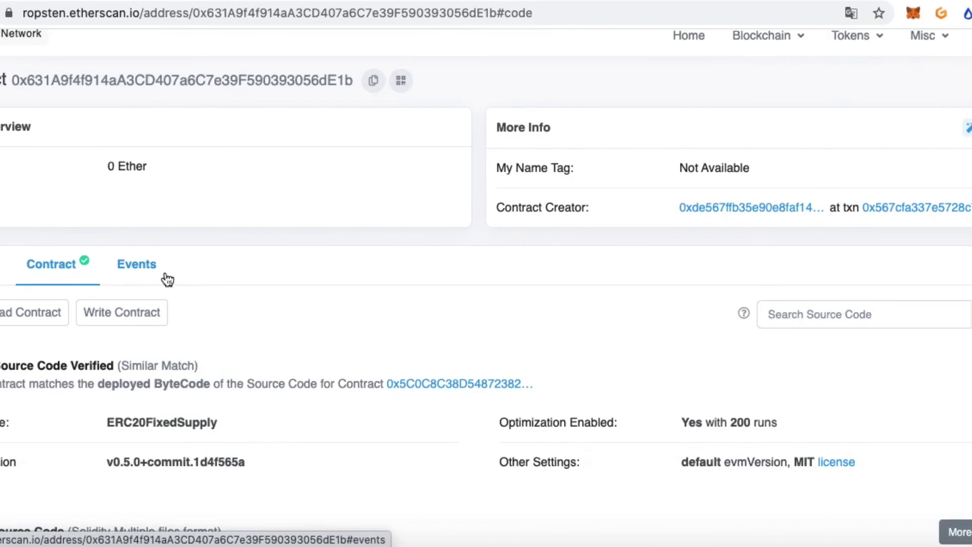
{"action": "left_click", "coordinate": [130, 317]}
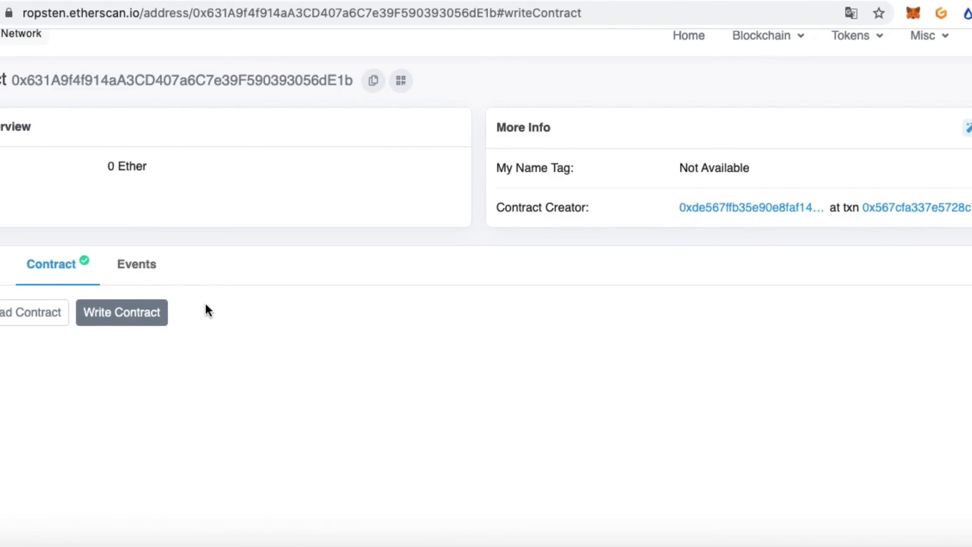
{"action": "scroll", "coordinate": [138, 296], "scroll_direction": "down", "scroll_amount": 2}
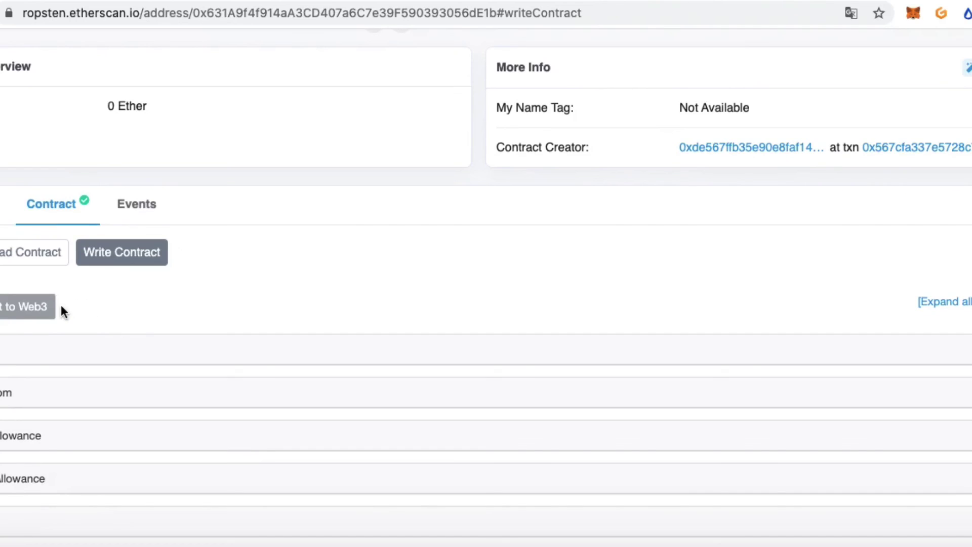
{"action": "scroll", "coordinate": [129, 311], "scroll_direction": "down", "scroll_amount": 1}
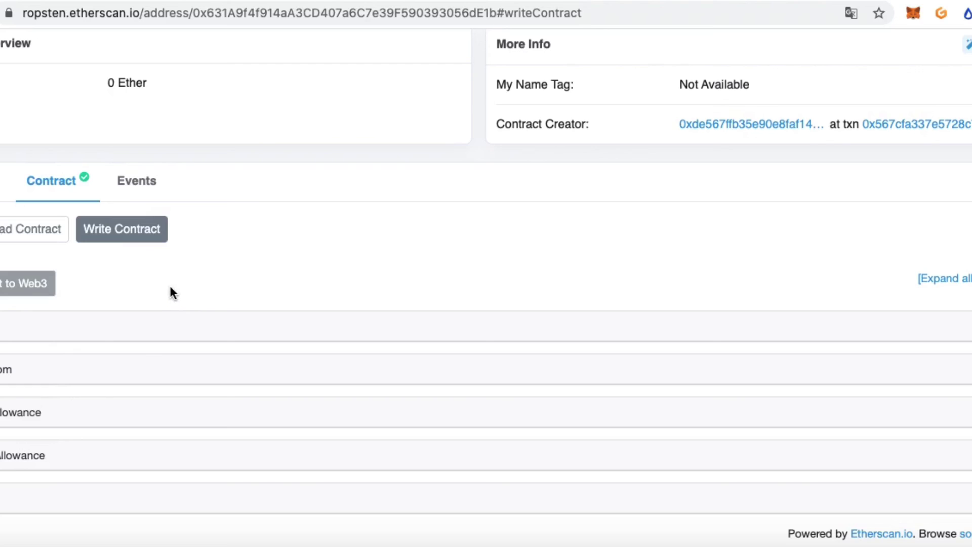
{"action": "scroll", "coordinate": [239, 260], "scroll_direction": "down", "scroll_amount": 1}
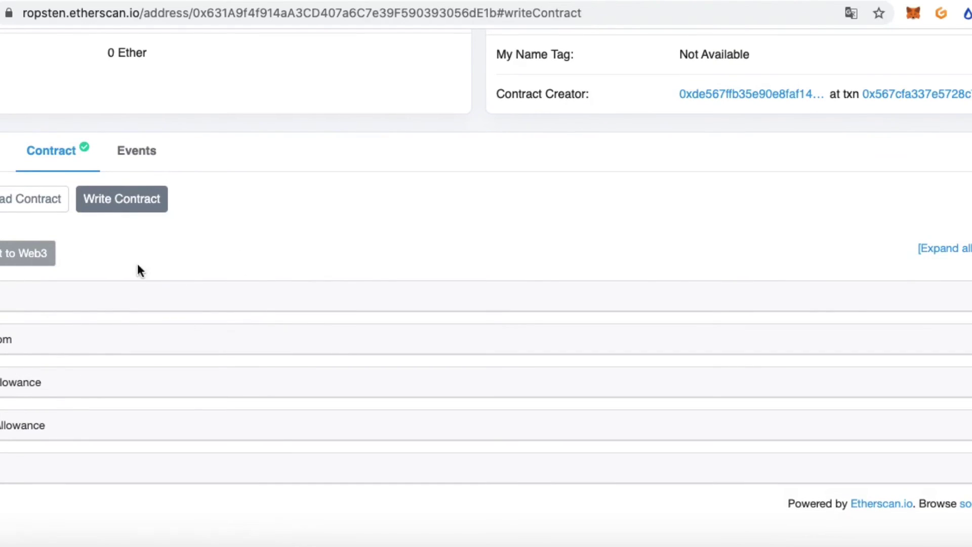
Step: Connect the Write Contract page to MetaMask via Web3, accepting the beta warning
{"action": "left_click", "coordinate": [12, 263]}
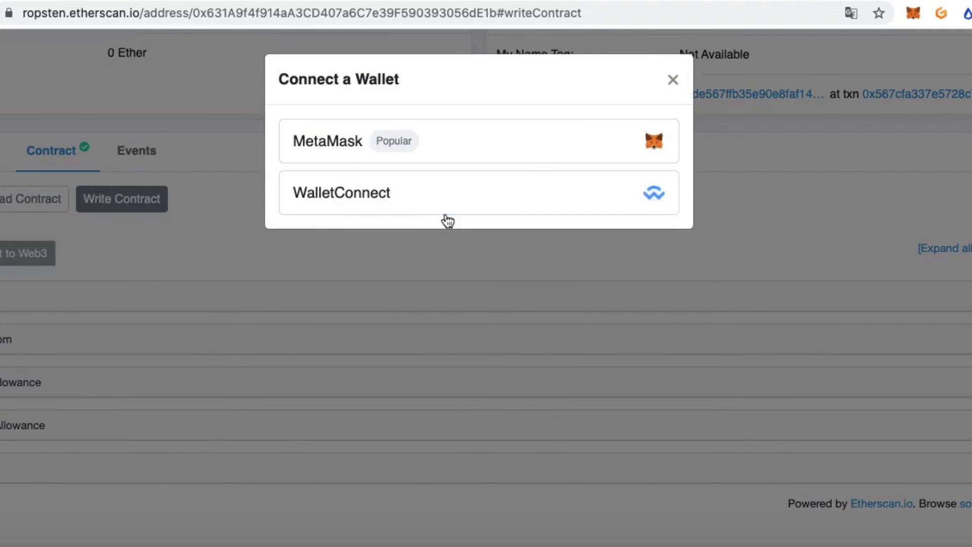
{"action": "left_click", "coordinate": [540, 143]}
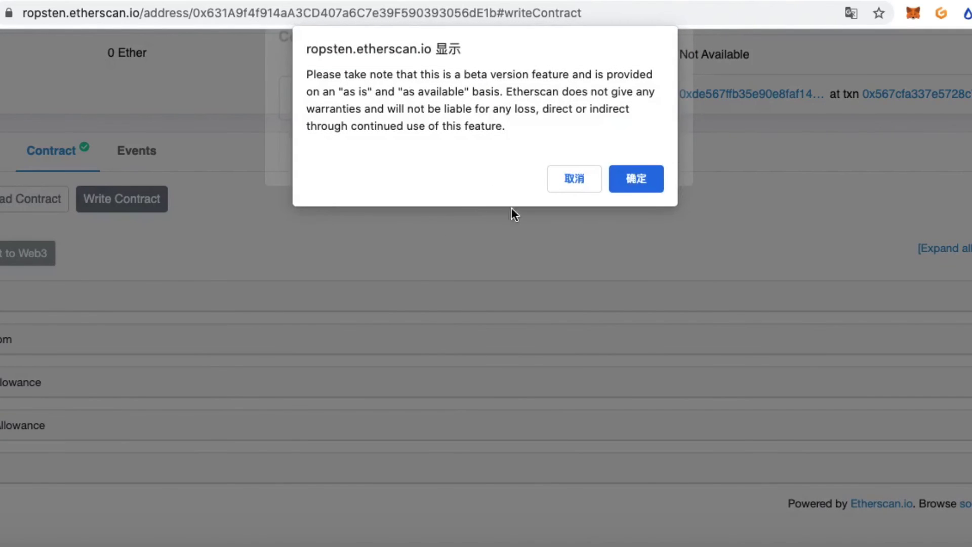
{"action": "left_click", "coordinate": [617, 178]}
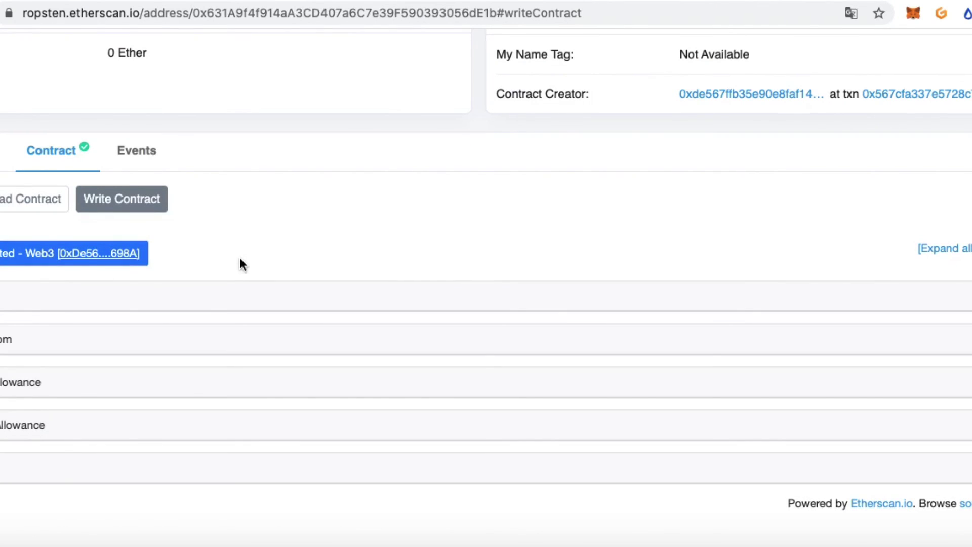
Step: Expand and collapse the first three write functions to inspect their input fields
{"action": "left_click", "coordinate": [29, 305]}
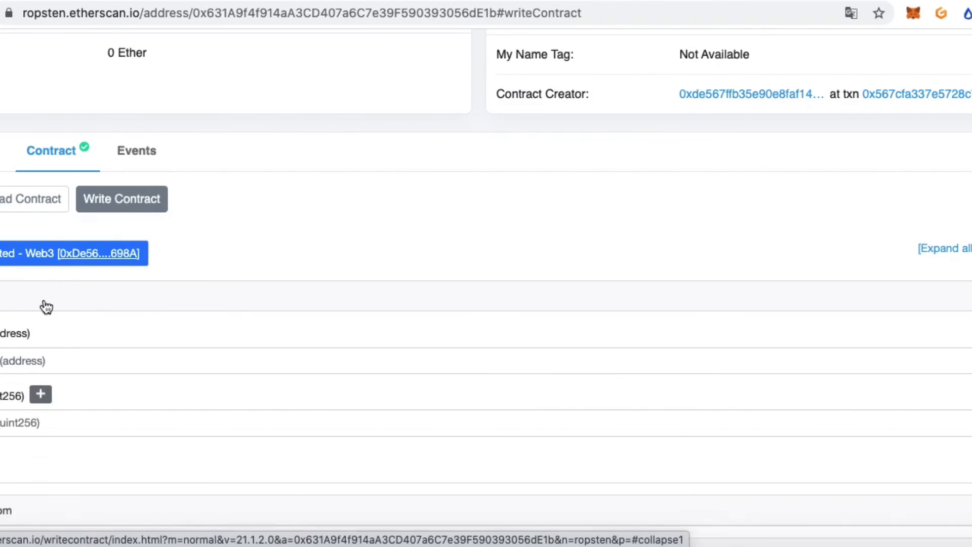
{"action": "left_click", "coordinate": [46, 307]}
{"action": "left_click", "coordinate": [59, 341]}
{"action": "left_click", "coordinate": [61, 343]}
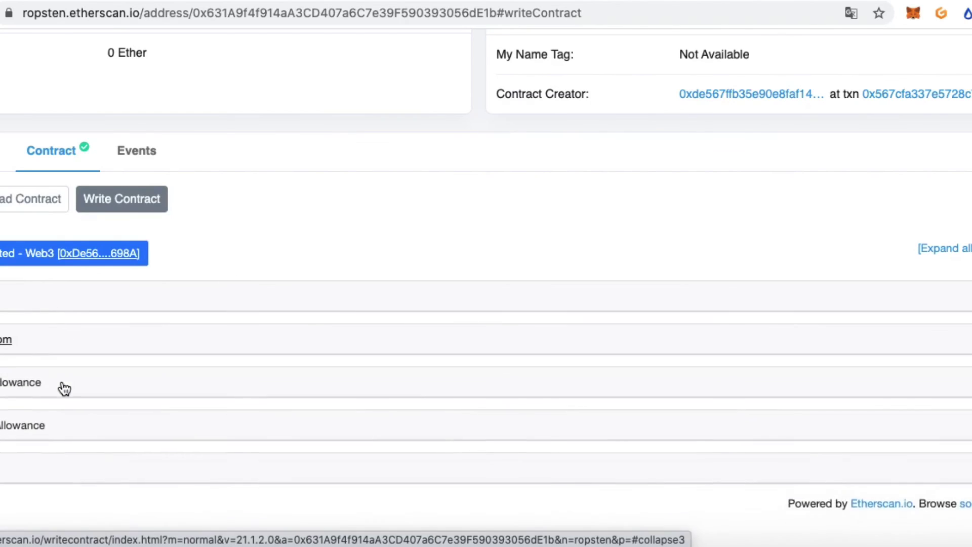
{"action": "left_click", "coordinate": [61, 390]}
{"action": "left_click", "coordinate": [67, 390]}
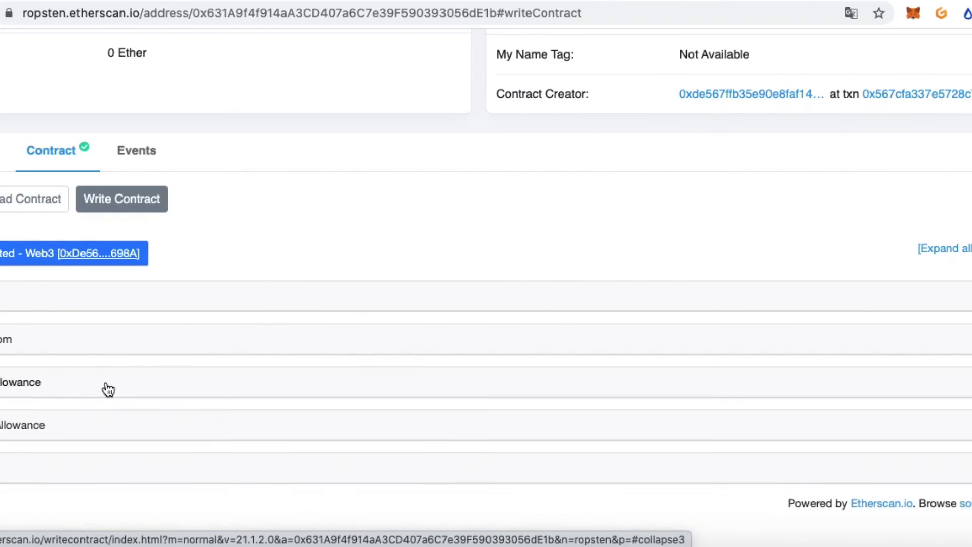